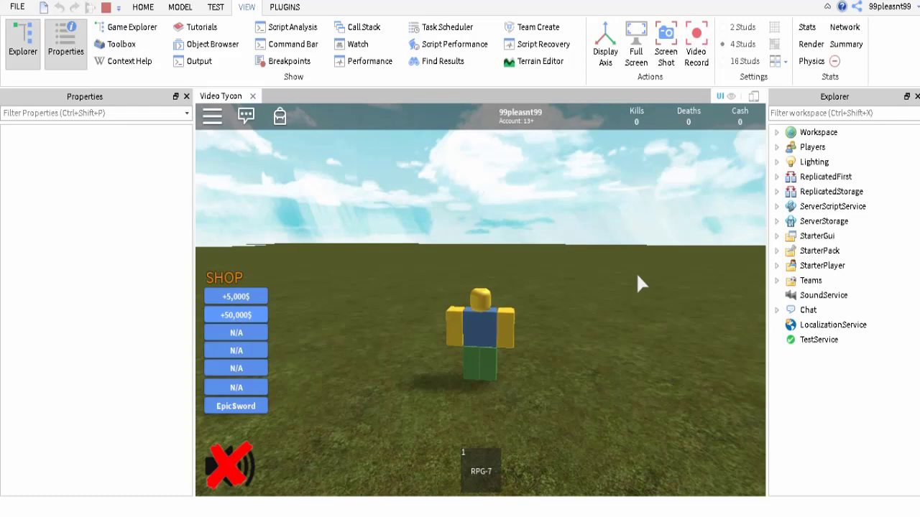
Walk the character up to the wooden door and confirm it blocks the way.
right_click_drag(638, 276, 633, 276)
key("a")
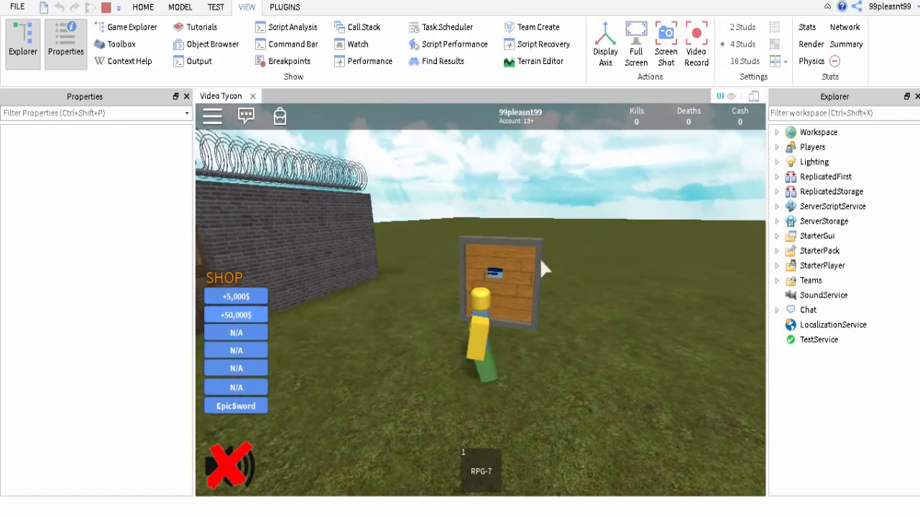
key("s")
key("d")
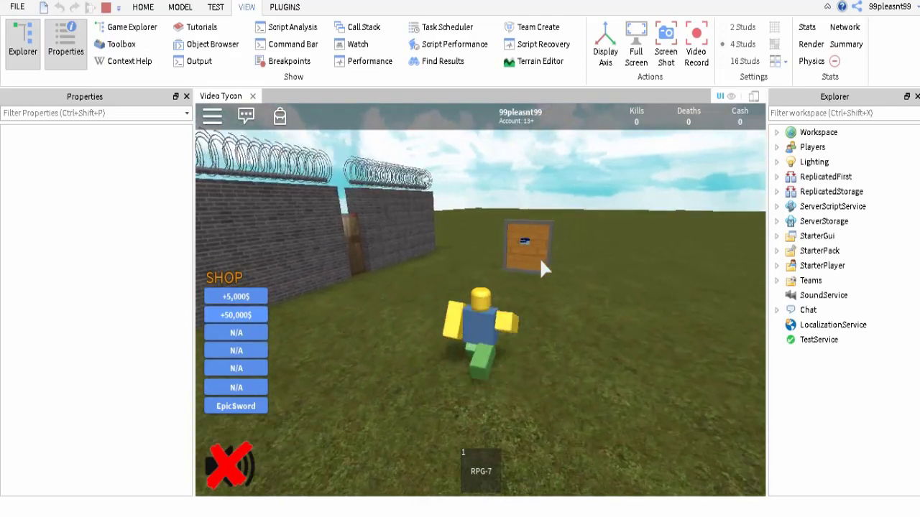
key("a")
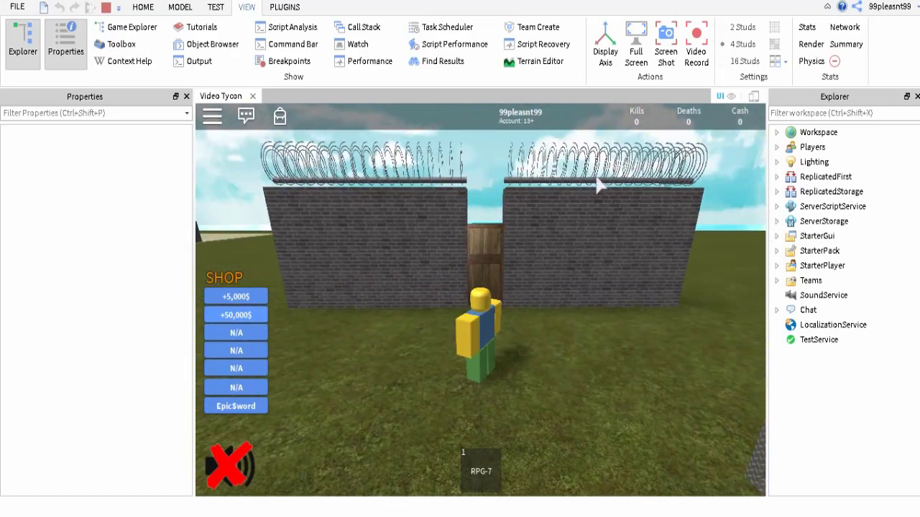
key("w")
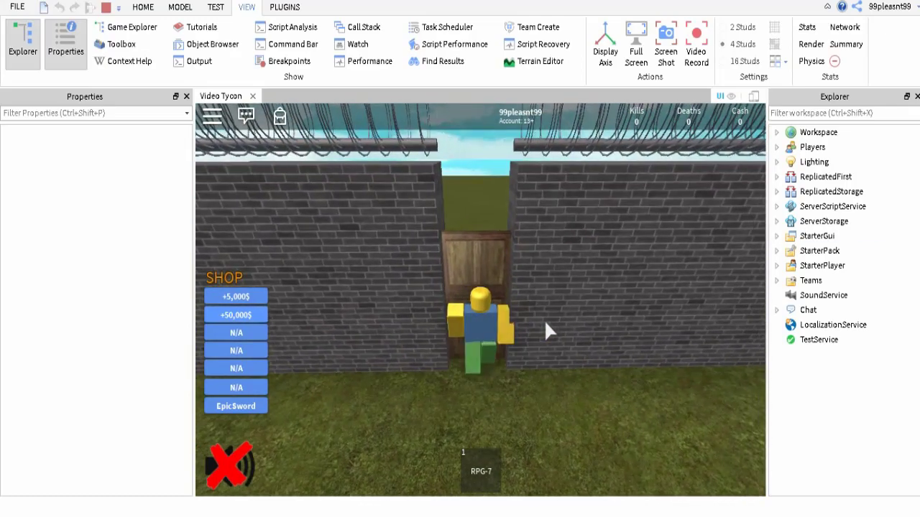
key("w")
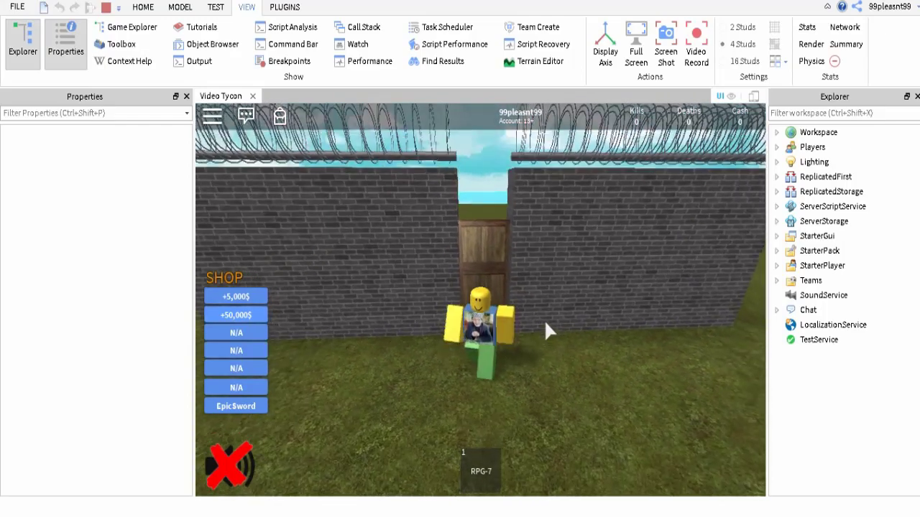
key("s")
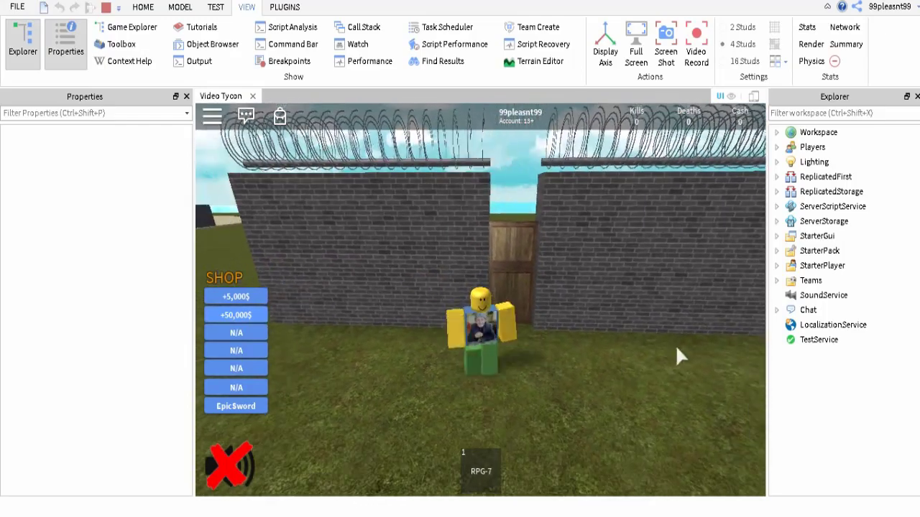
key("w")
Walk over to the keycard board and collect the KeyCard tool.
key("d")
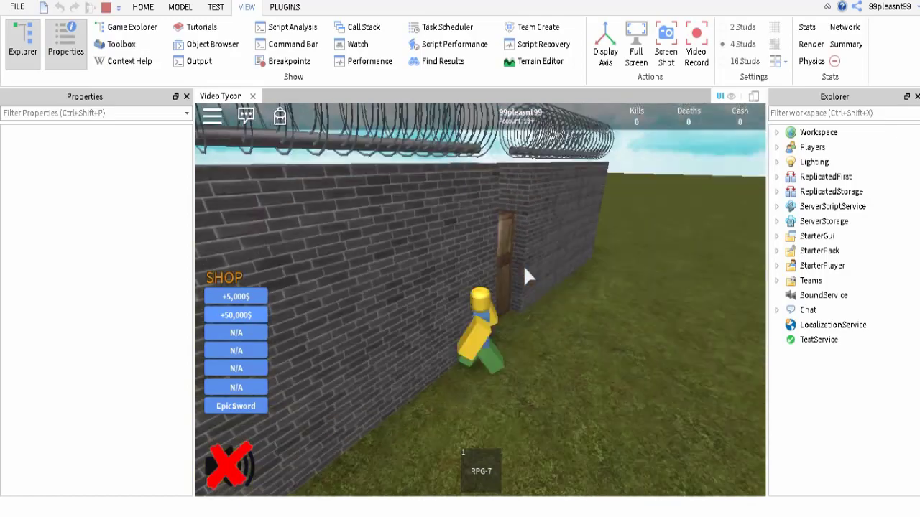
key("a")
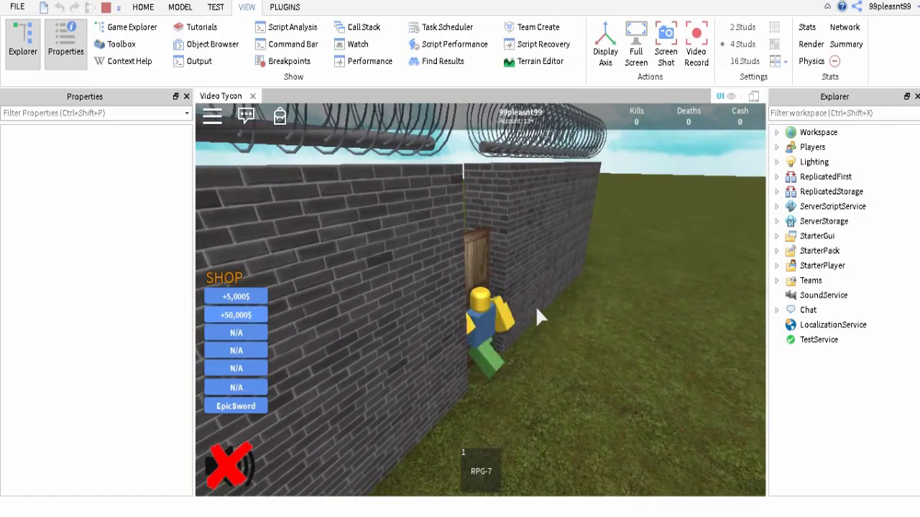
key("d")
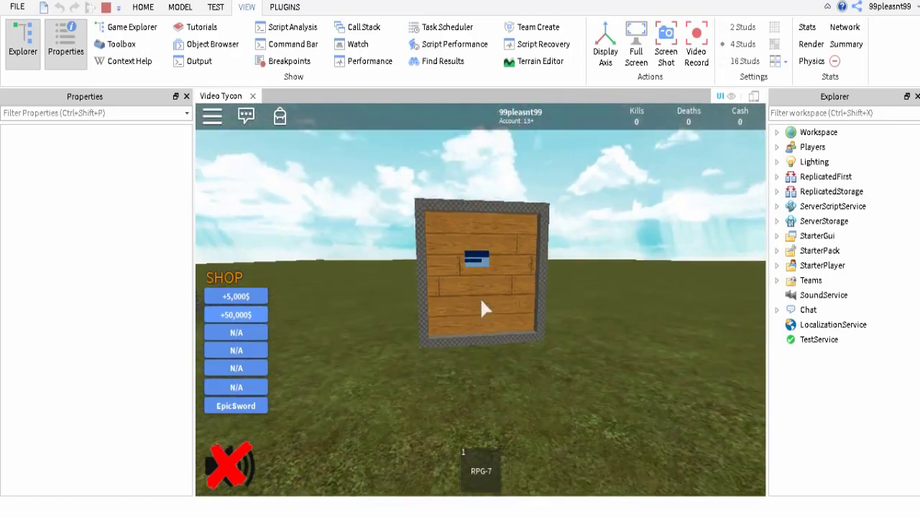
key("s")
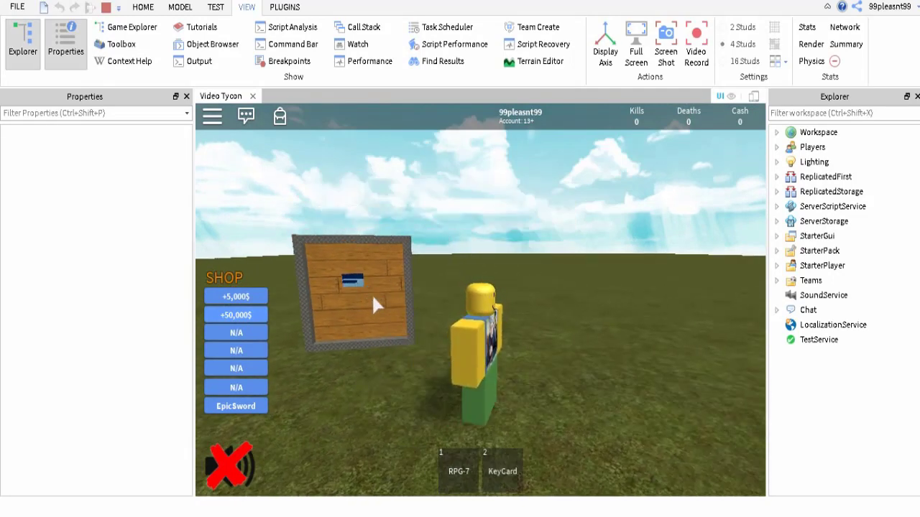
Equip the KeyCard and walk up to the wooden door.
key("s")
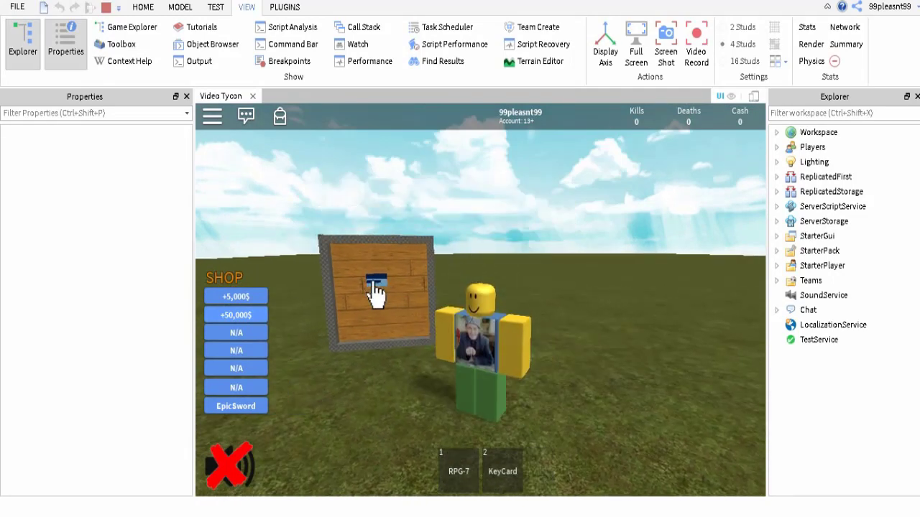
left_click(501, 464)
key("a")
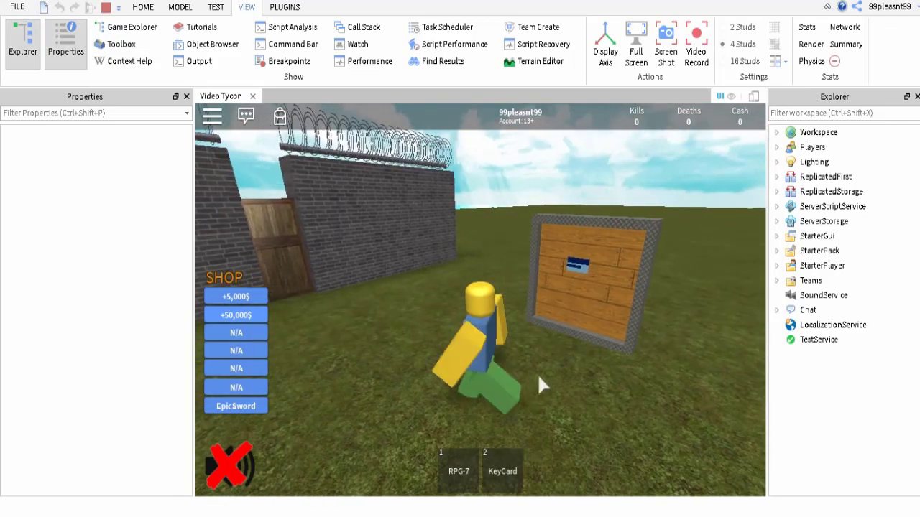
key("a")
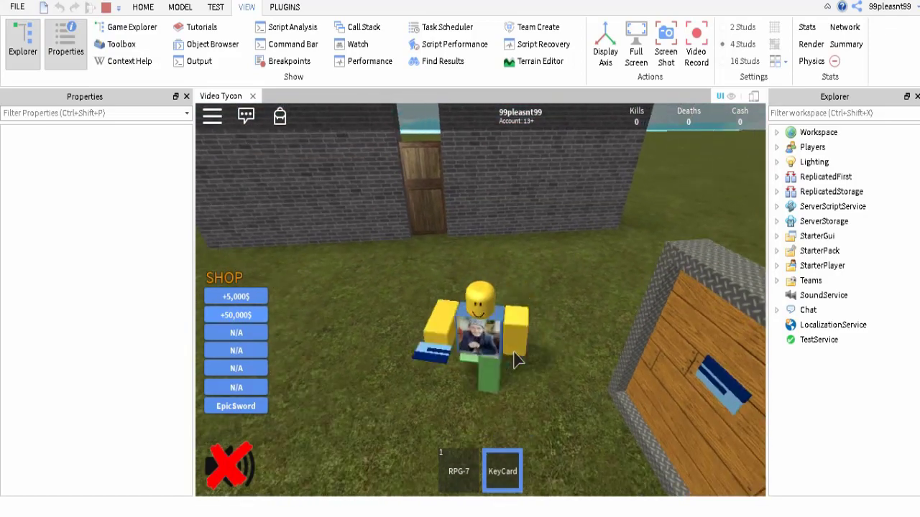
key("a")
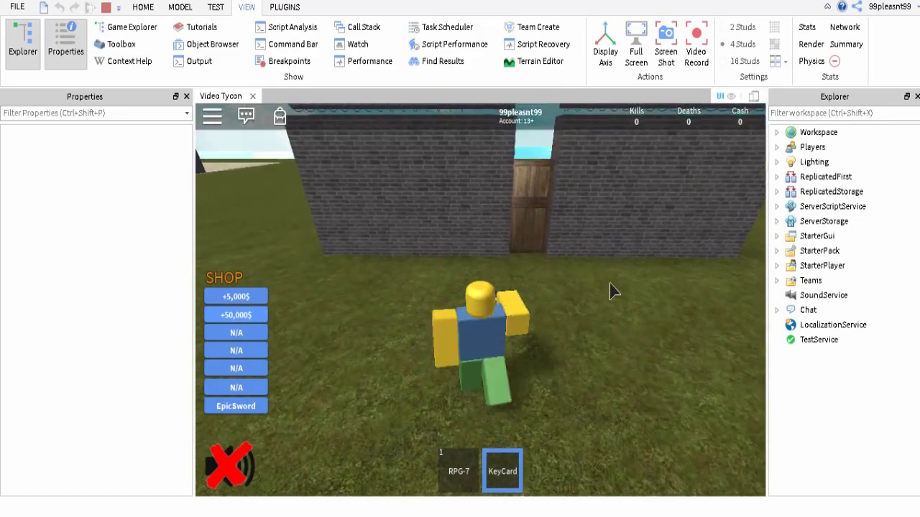
key("w")
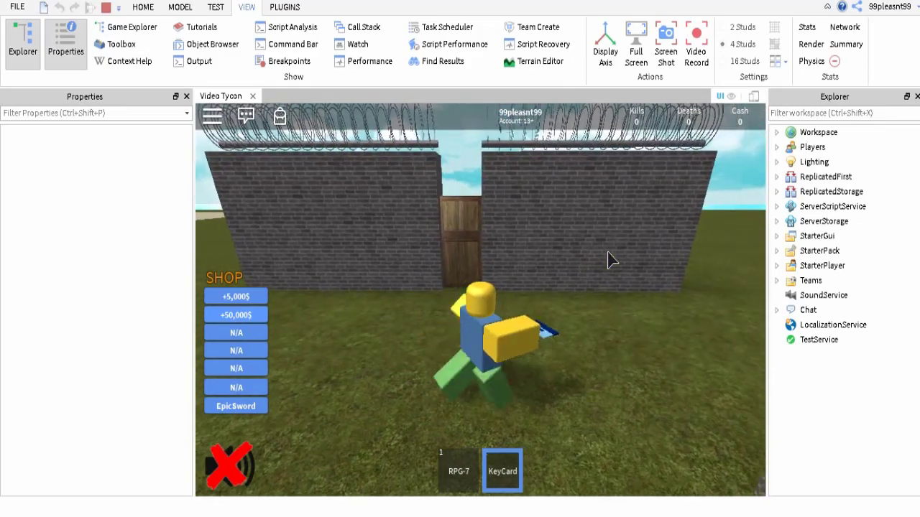
Test the door without the KeyCard, then with it equipped, then put it away.
key("2")
key("w")
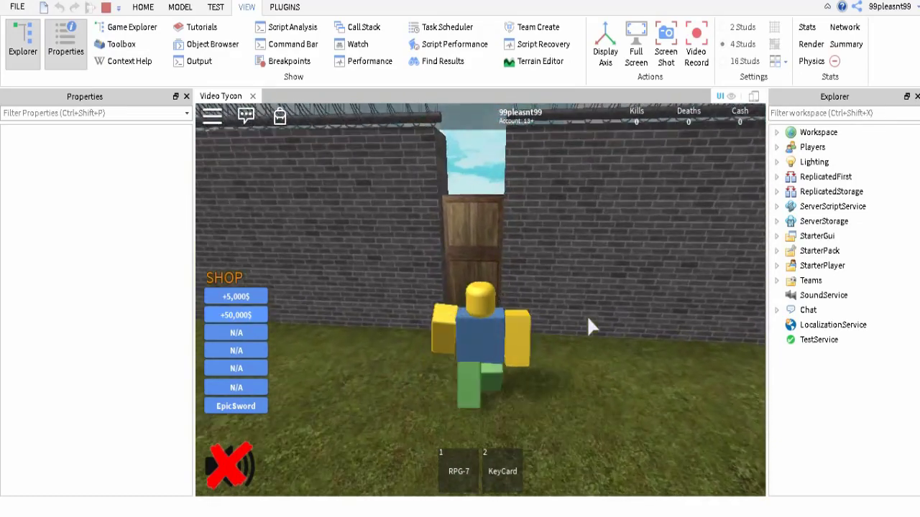
key("s")
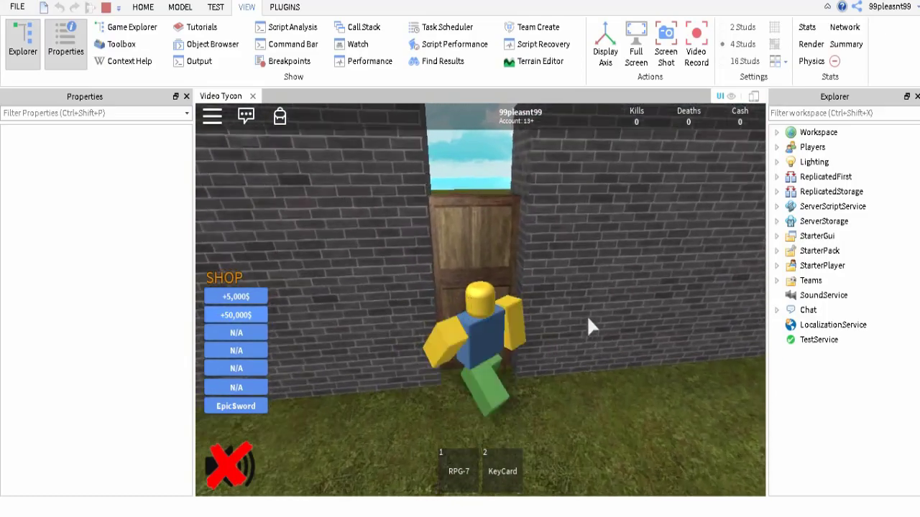
key("2")
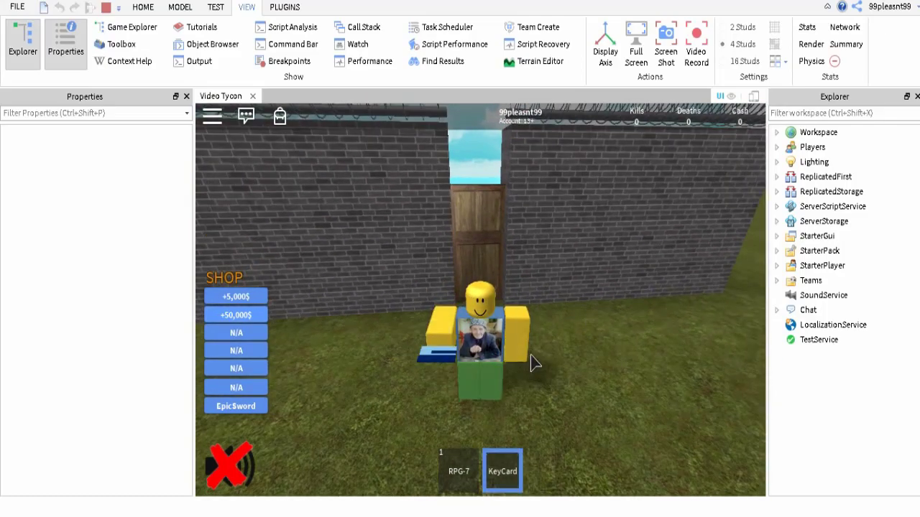
key("w")
key("s")
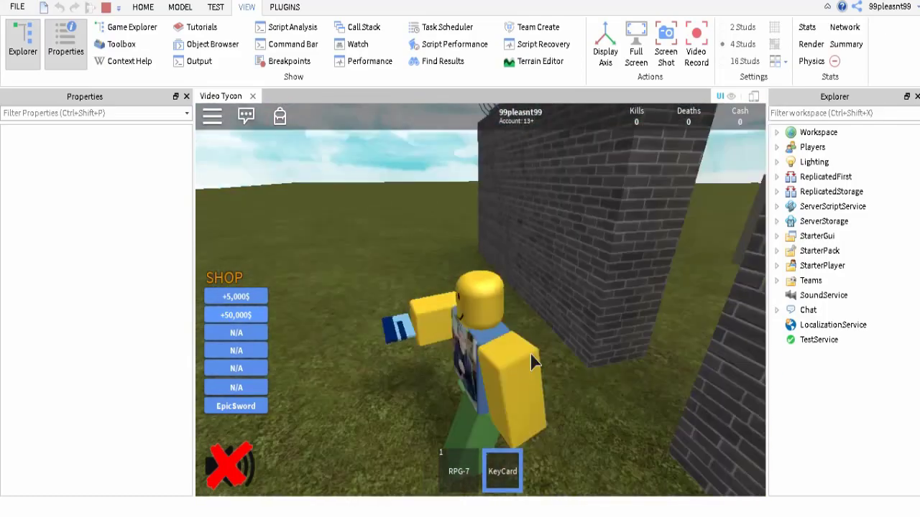
key("w")
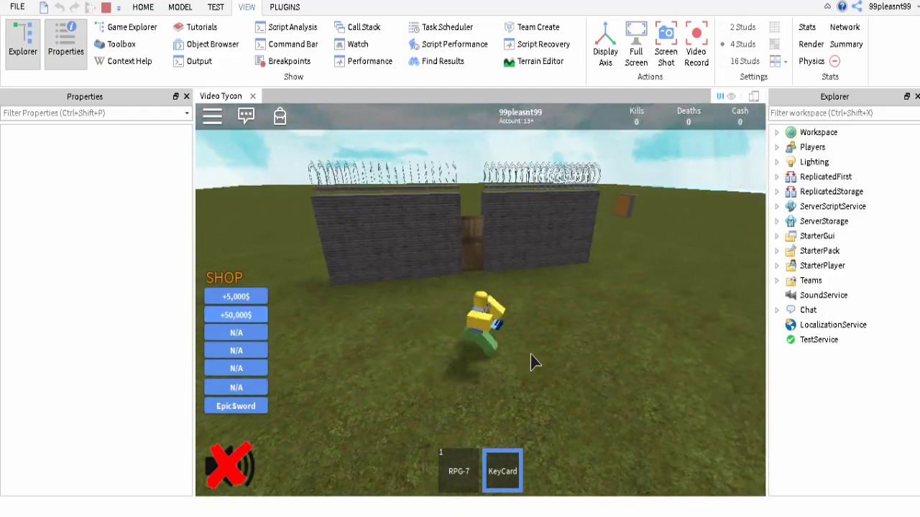
left_click(492, 463)
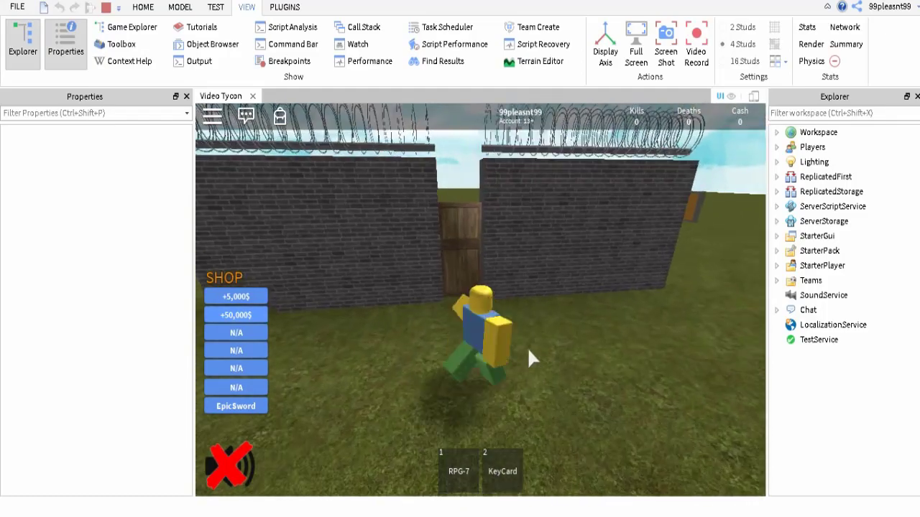
Retry the door with the KeyCard once more, then stop the play-test.
key("a")
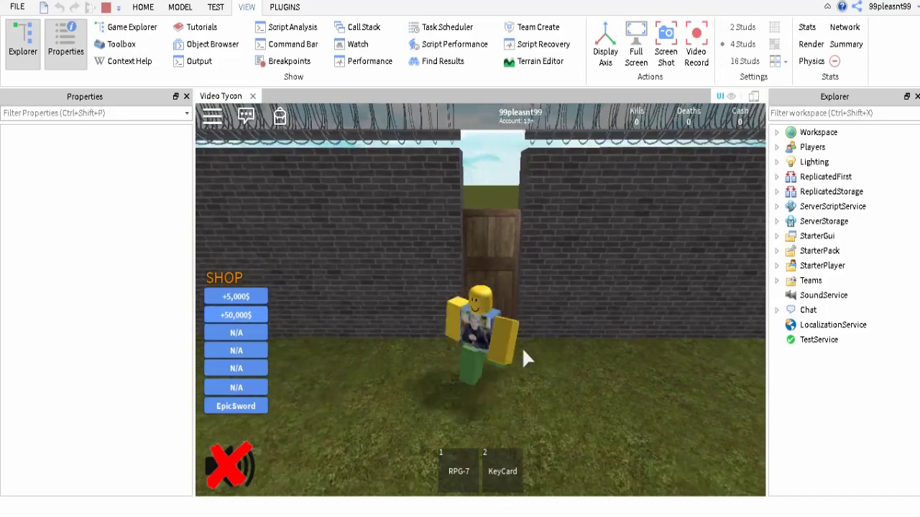
key("2")
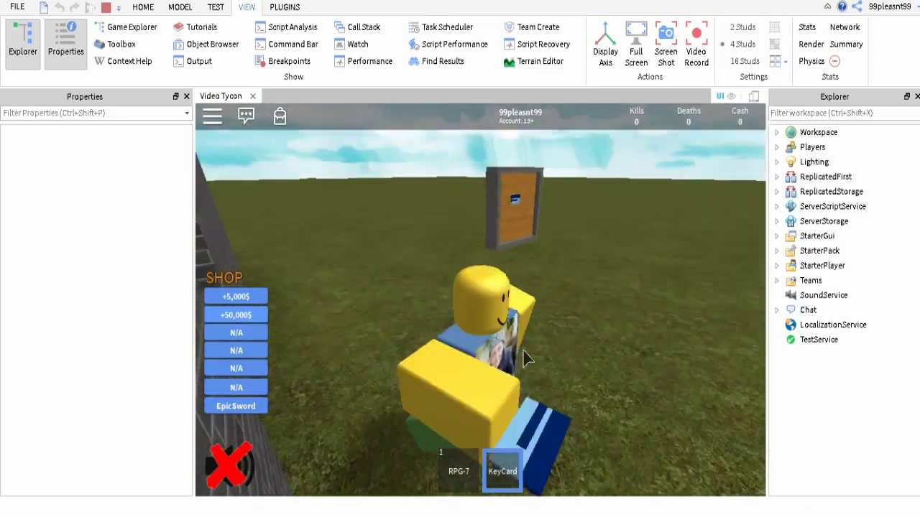
key("w")
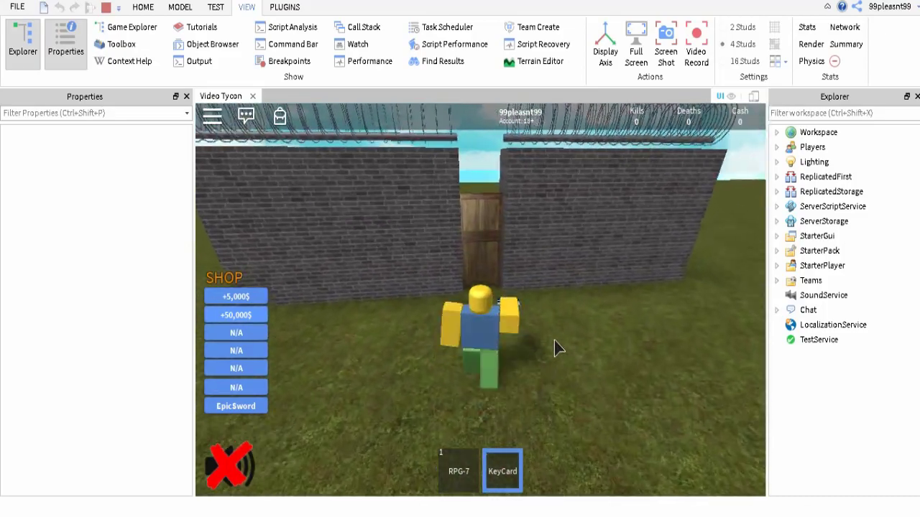
key("s")
key("d")
key("2")
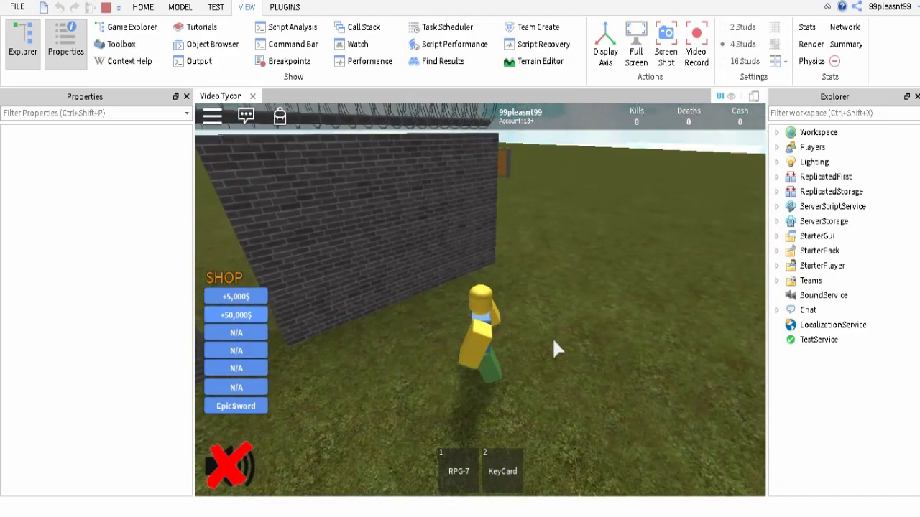
left_click(143, 6)
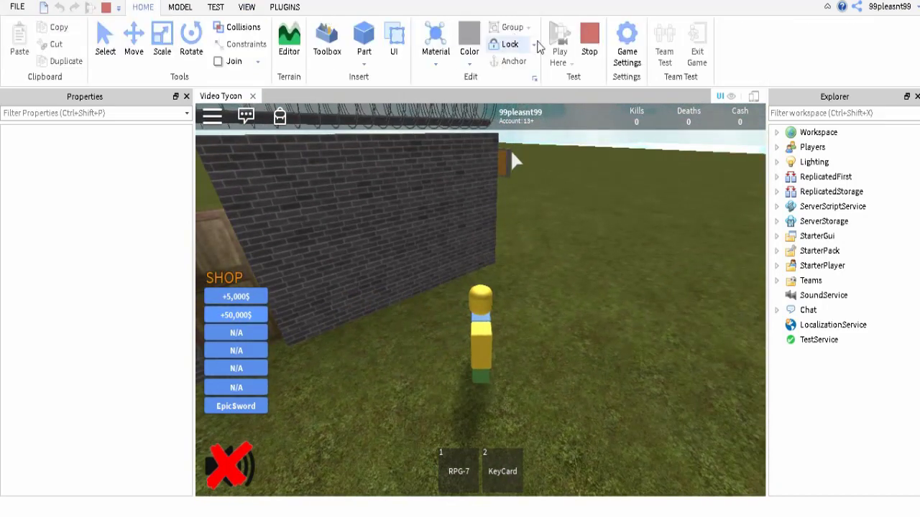
left_click(581, 34)
Open the door Model's script from Explorer, then return to the 3D scene.
scroll(550, 262, "down", 5)
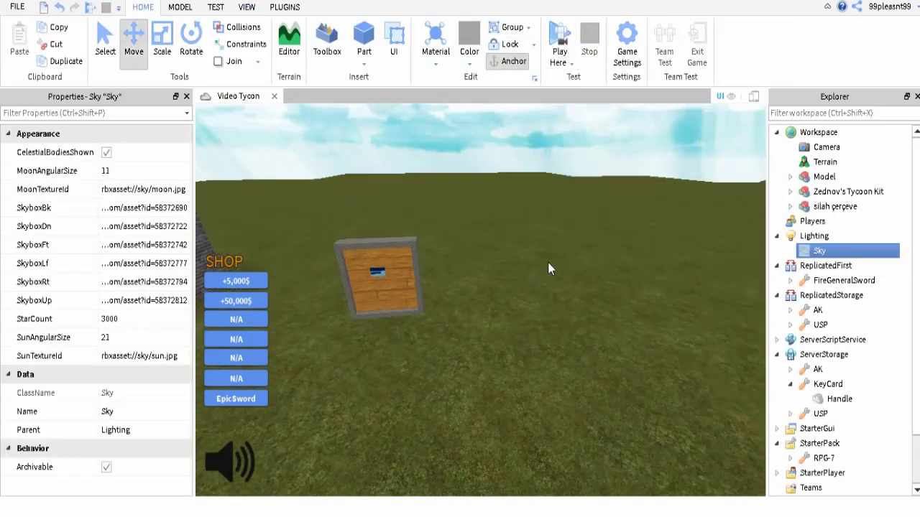
left_click(813, 180)
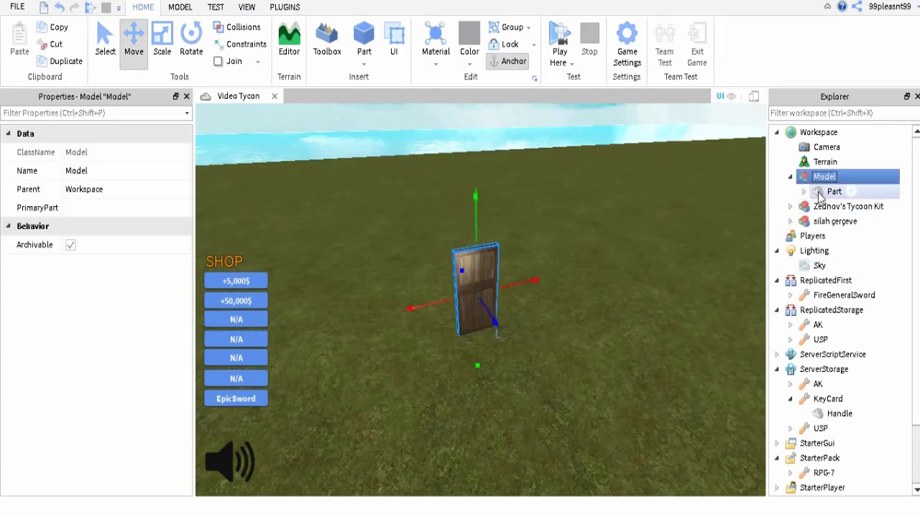
left_click(803, 192)
double_click(850, 206)
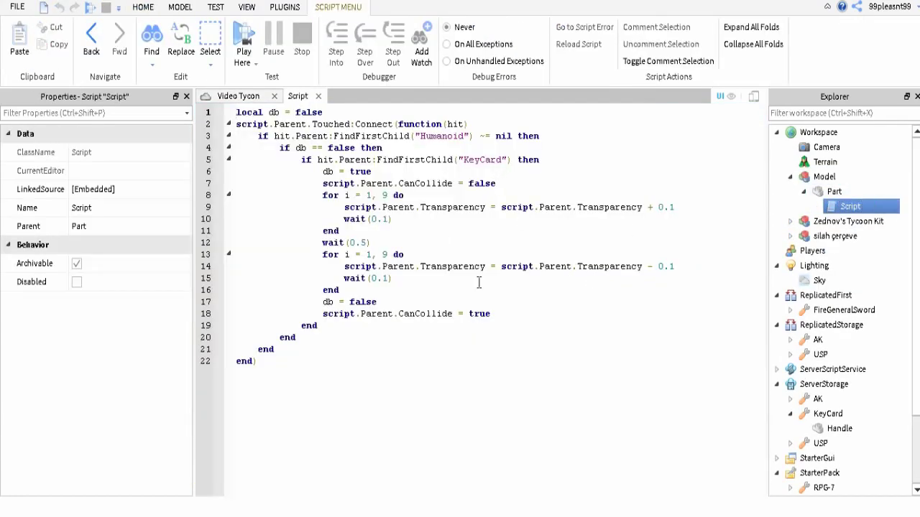
left_click(243, 95)
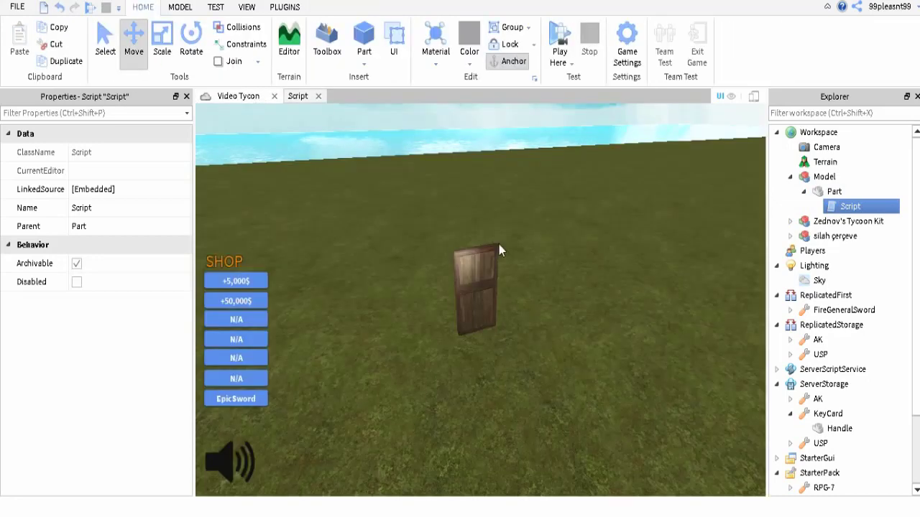
Delete the silah çerçeve model from the Workspace.
left_click(804, 238)
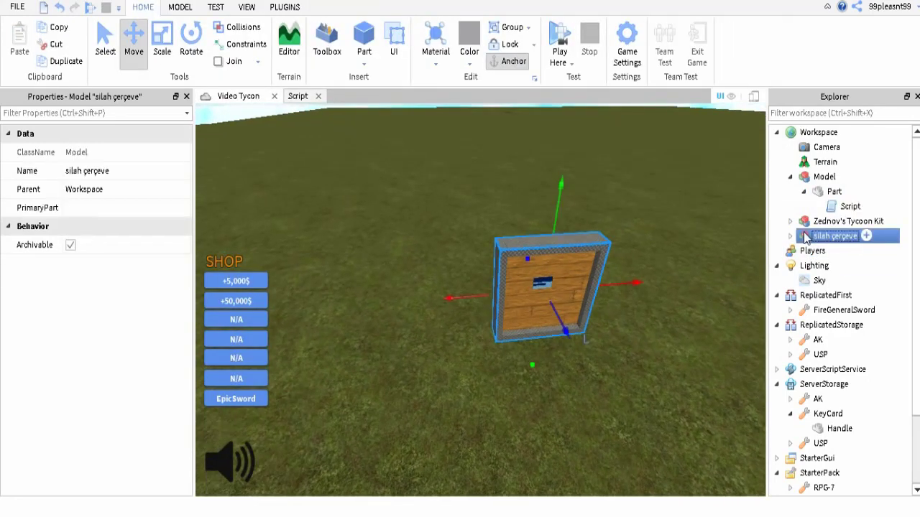
key("Delete")
right_click_drag(523, 255, 531, 262)
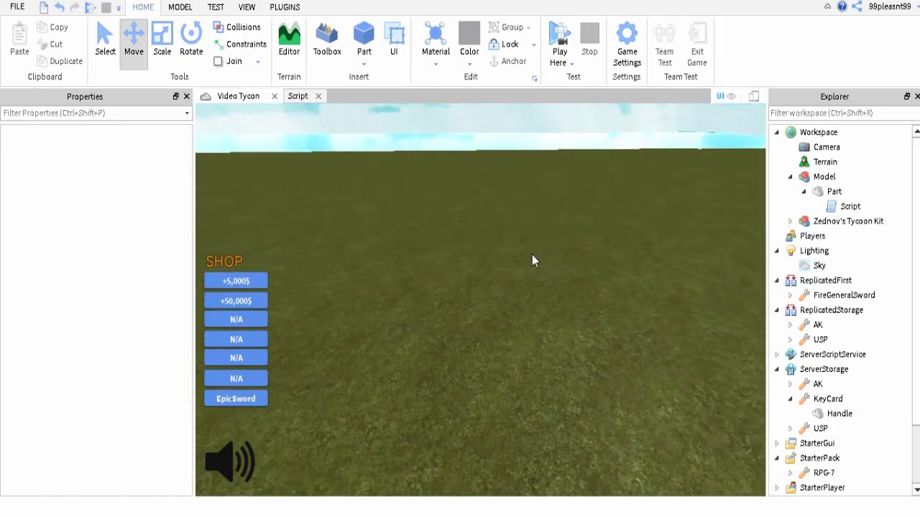
Close the Properties panel and open the Toolbox of free models.
left_click(185, 97)
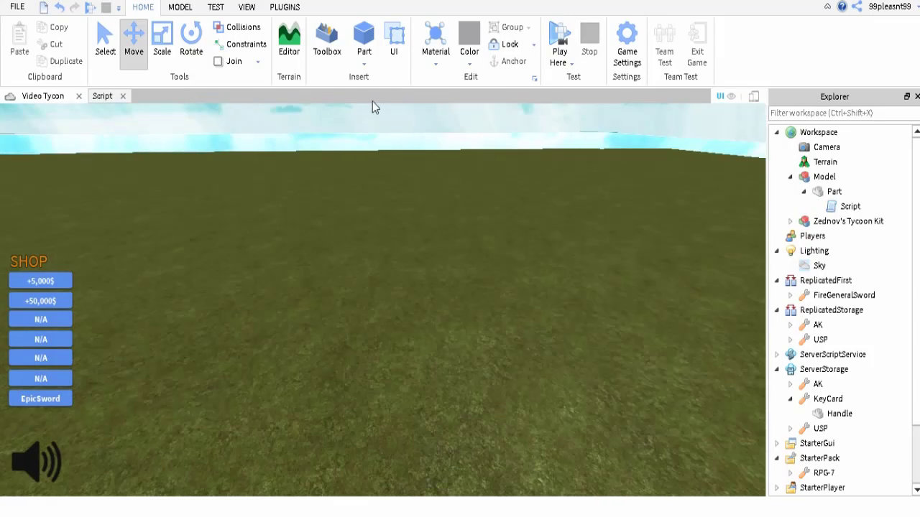
left_click(327, 57)
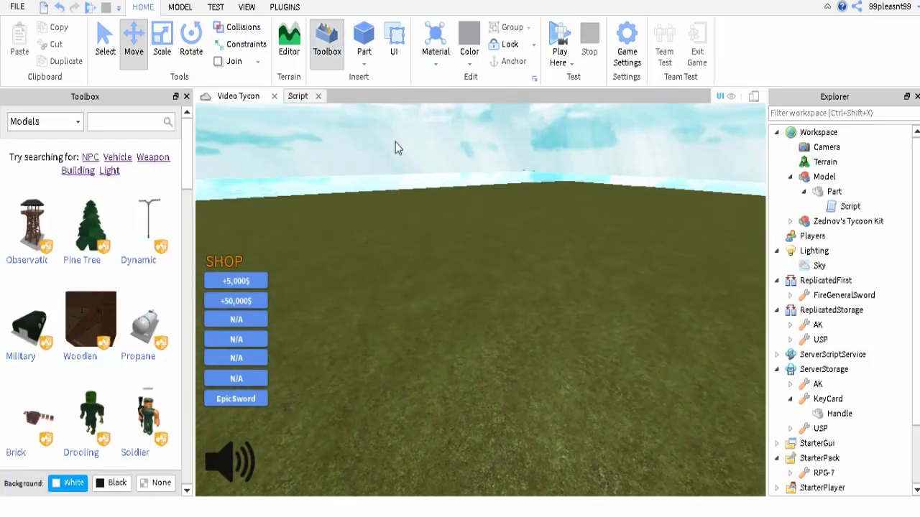
right_click_drag(396, 148, 401, 168)
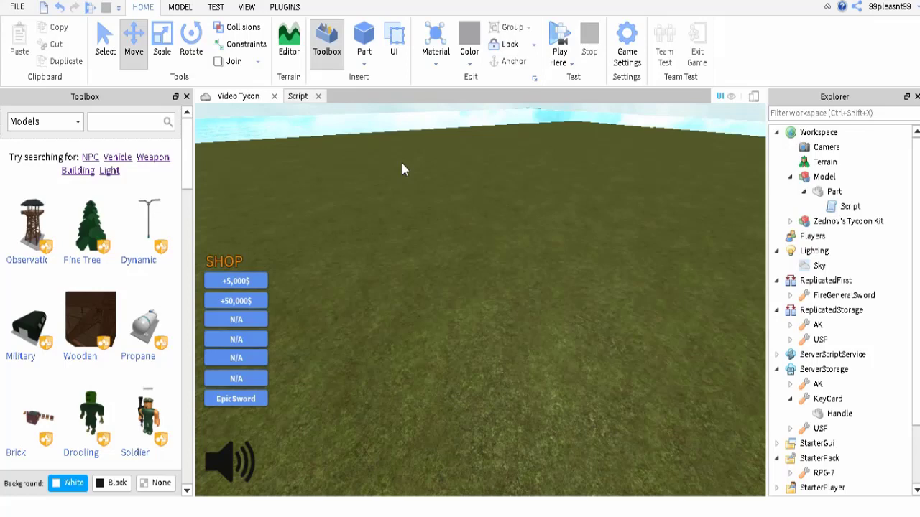
key("w")
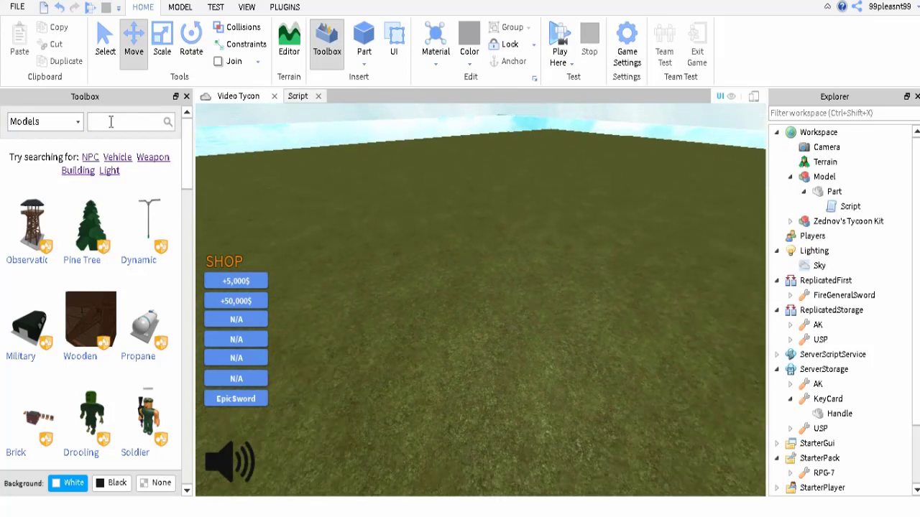
left_click(131, 121)
Search the Toolbox Models for 'keycard' and scroll through the results.
type("keycard")
key("Return")
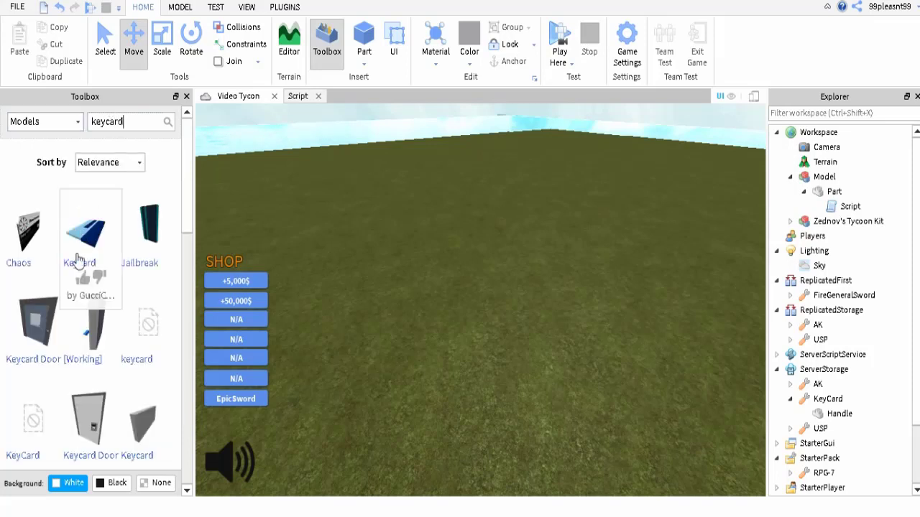
scroll(123, 251, "down", 2)
scroll(129, 262, "down", 2)
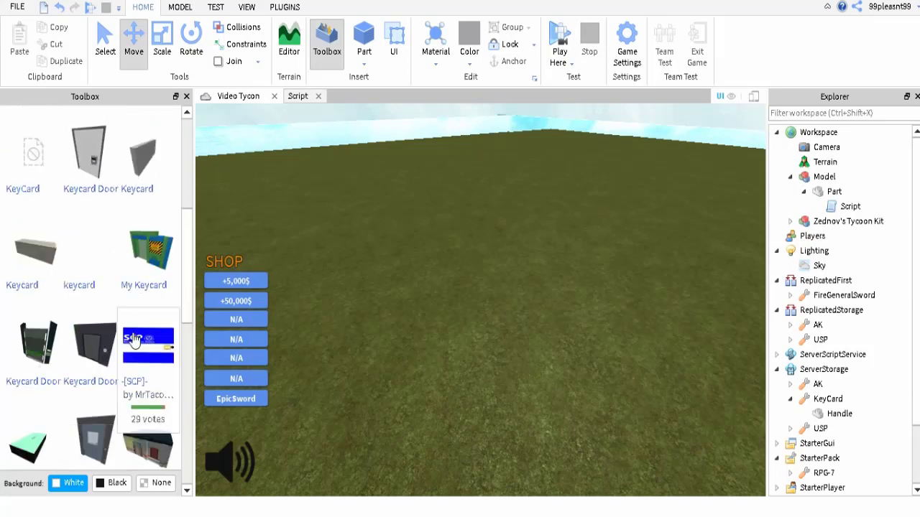
scroll(141, 277, "down", 1)
scroll(152, 291, "down", 2)
scroll(142, 304, "down", 3)
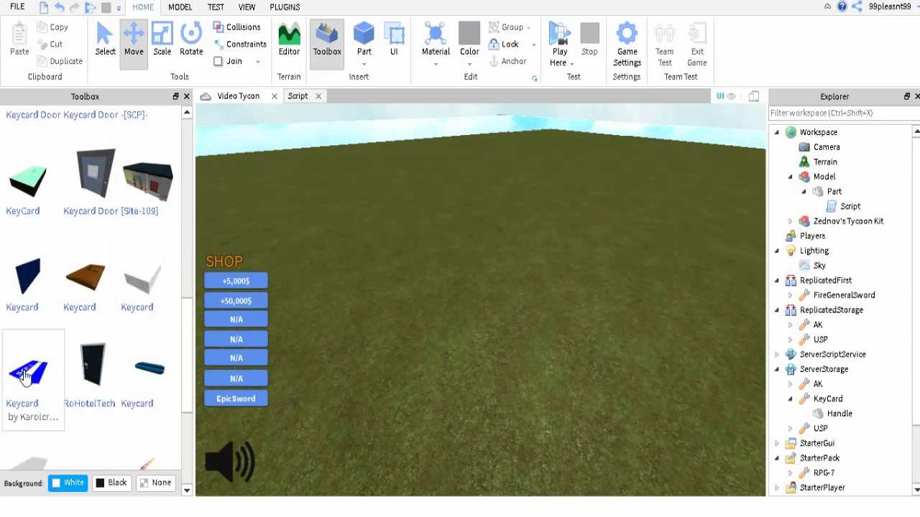
scroll(58, 363, "down", 4)
scroll(115, 338, "down", 3)
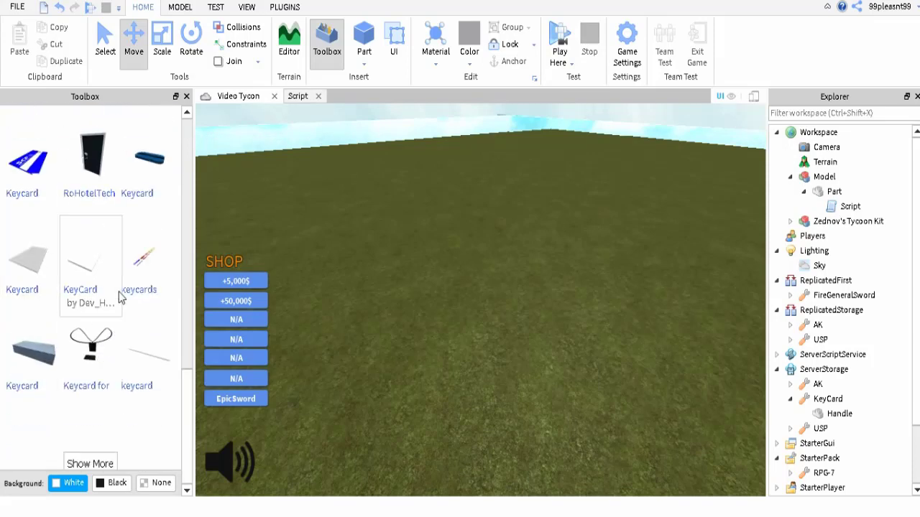
scroll(137, 313, "up", 3)
Insert the blue striped Keycard model and focus the view on it.
left_click(164, 250)
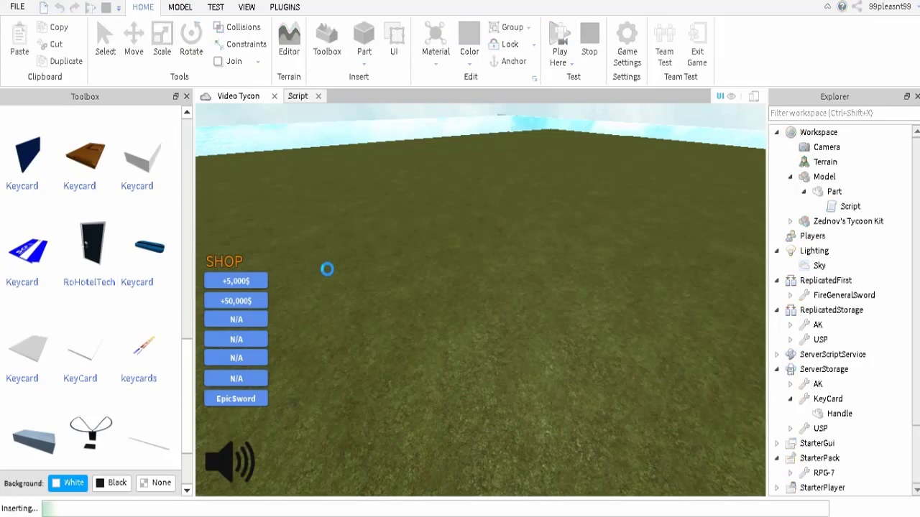
key("f")
scroll(405, 294, "up", 3)
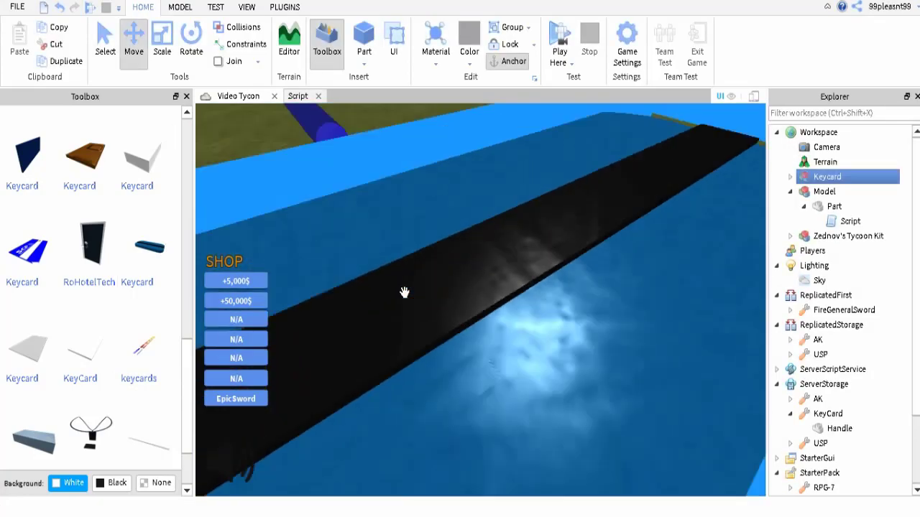
scroll(503, 230, "down", 6)
left_click(567, 215)
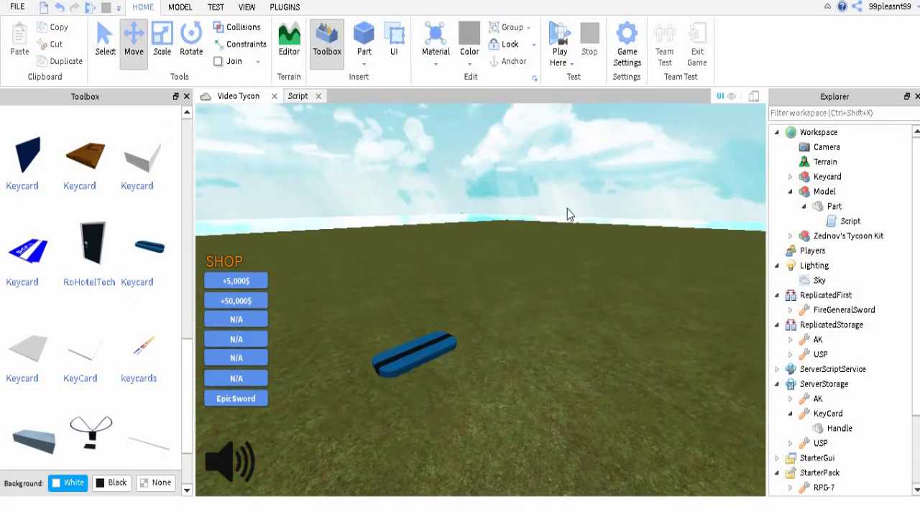
right_click_drag(567, 208, 567, 208)
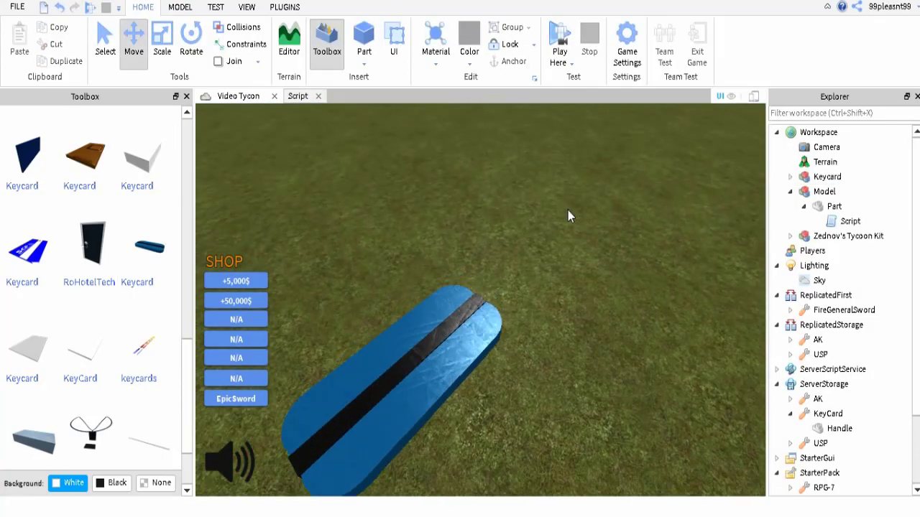
left_click(531, 314)
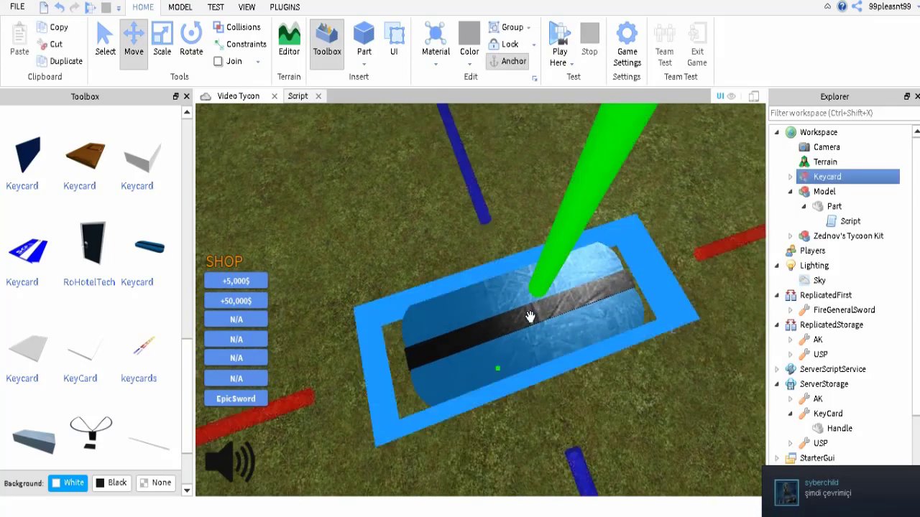
key("f")
Collapse Lighting, ReplicatedStorage, ServerStorage, StarterPack and other Explorer folders.
left_click(790, 191)
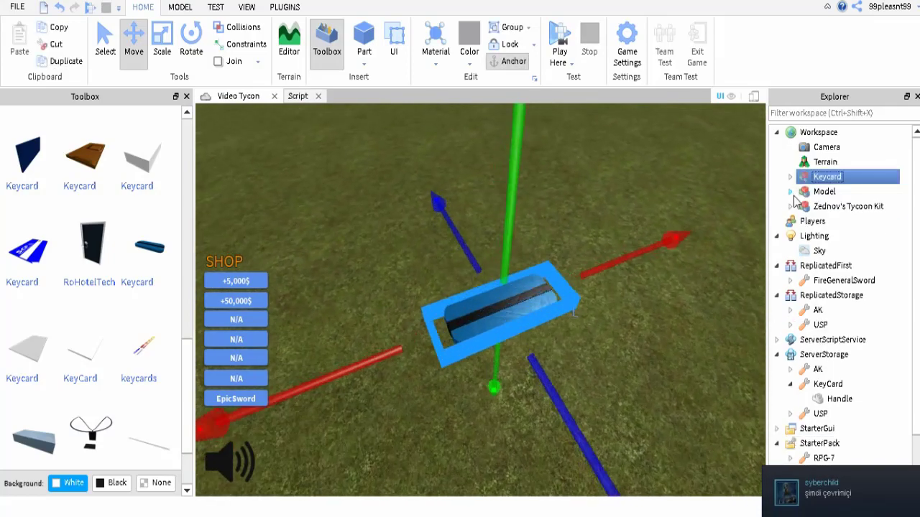
left_click(777, 235)
left_click(777, 251)
left_click(777, 266)
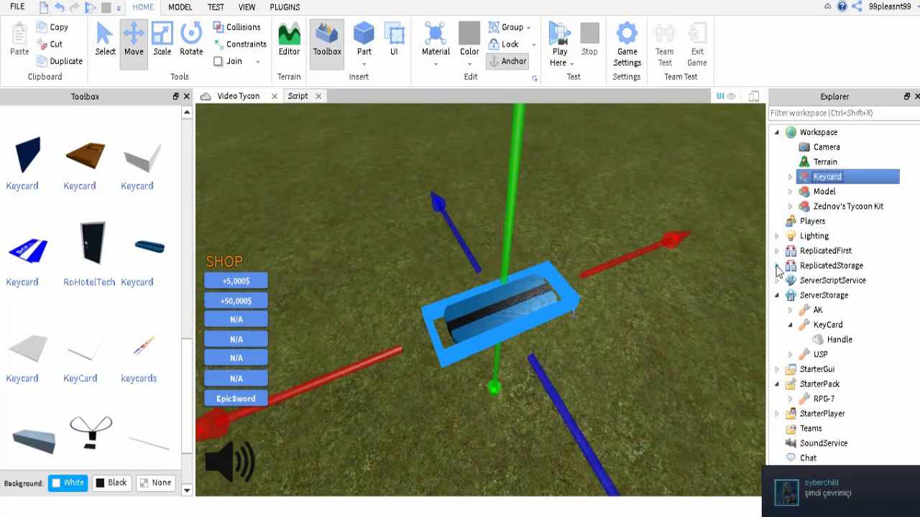
left_click(777, 280)
left_click(777, 281)
left_click(777, 295)
left_click(777, 324)
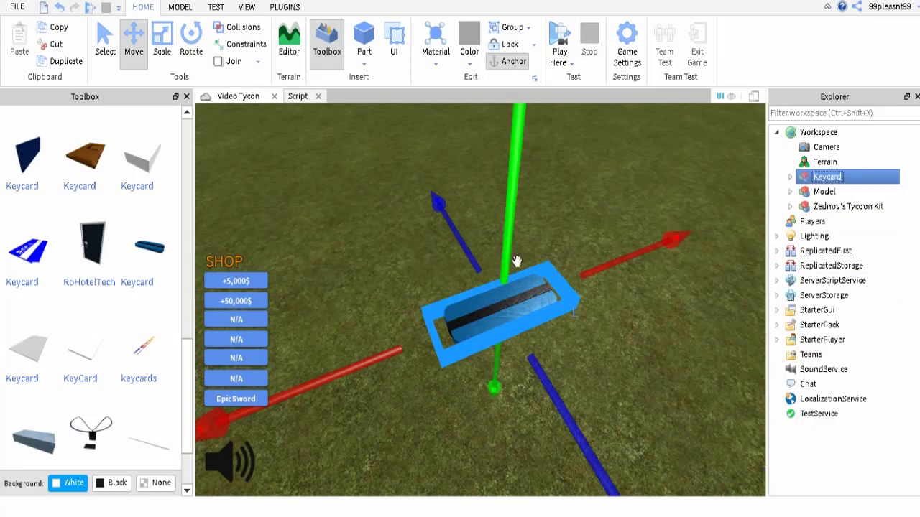
Orbit around the keycard and toggle the Explorer panel from the VIEW options.
scroll(735, 246, "up", 3)
right_click_drag(735, 247, 631, 219)
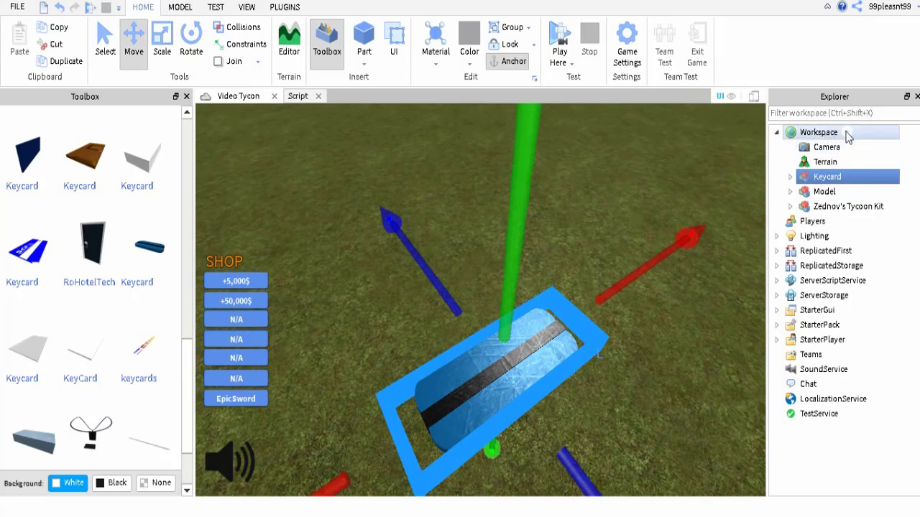
left_click(246, 8)
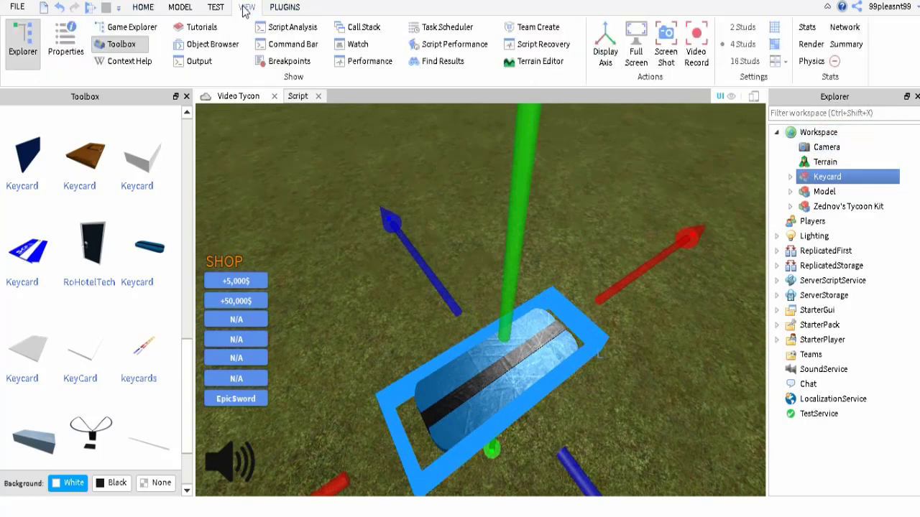
left_click(33, 43)
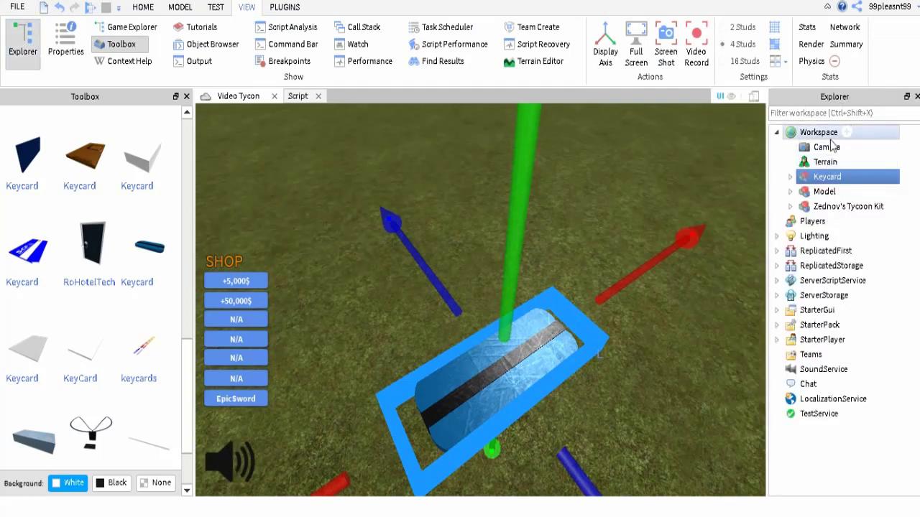
Add a Tool to the Workspace and place the Keycard model inside it.
left_click(846, 134)
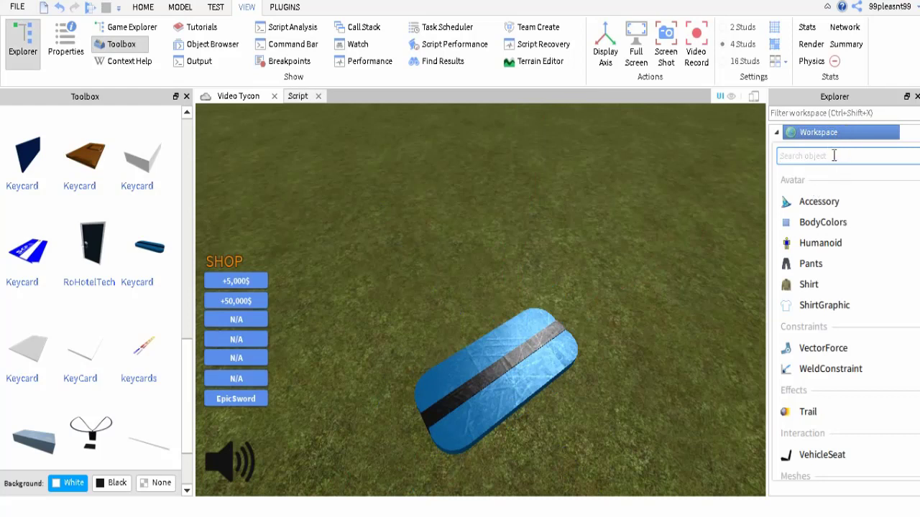
type("tool")
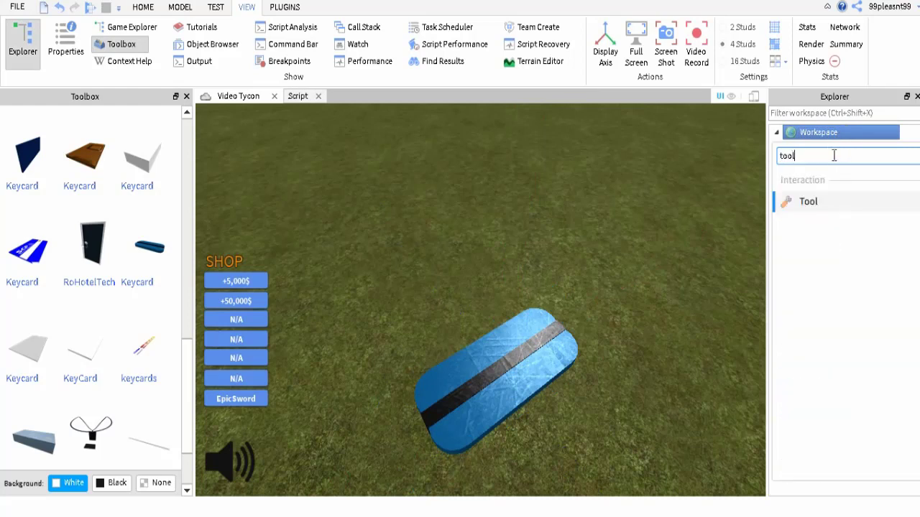
left_click(820, 204)
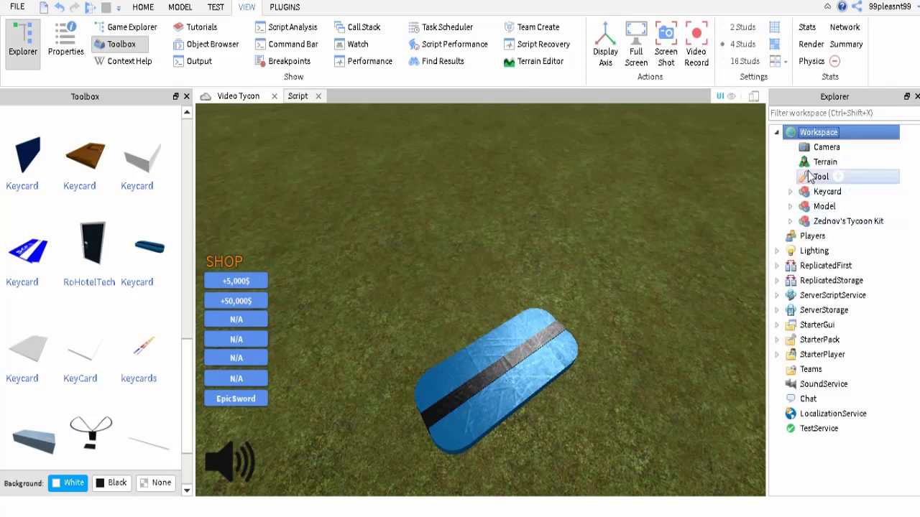
right_click_drag(692, 202, 733, 215)
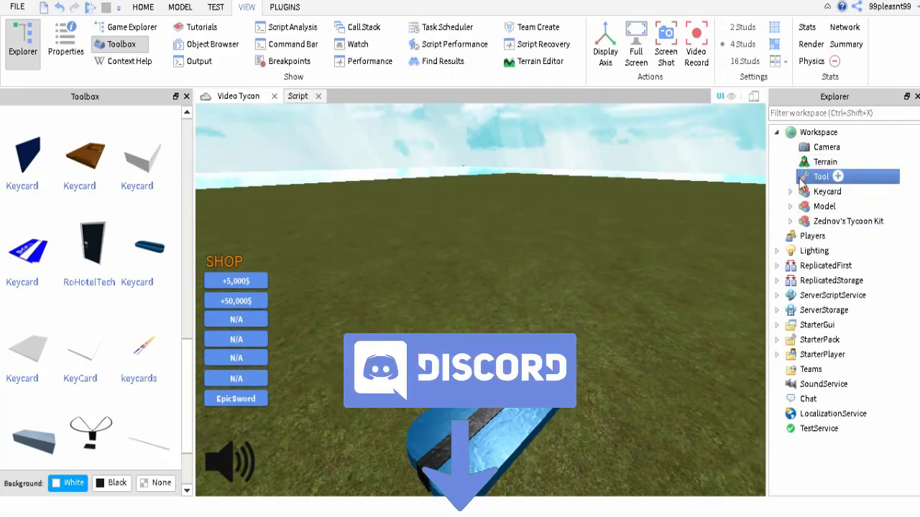
left_click(803, 196)
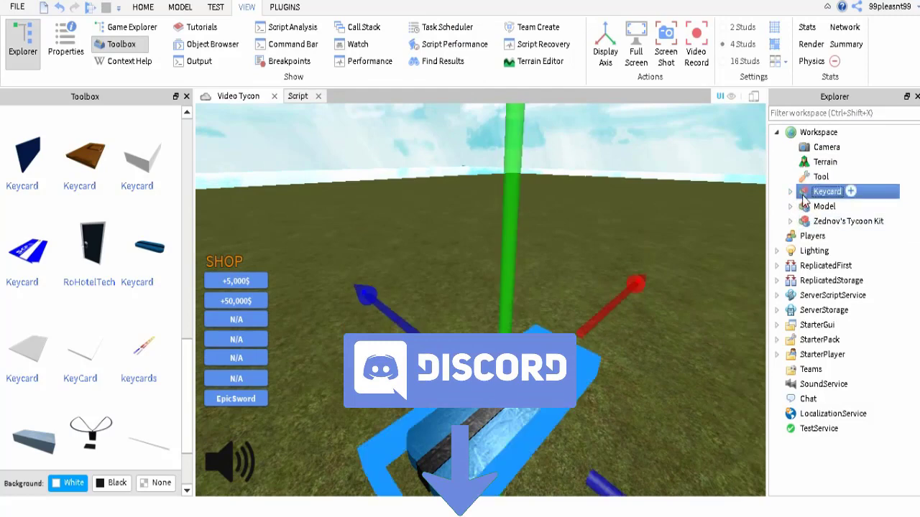
key("f")
left_click(608, 159)
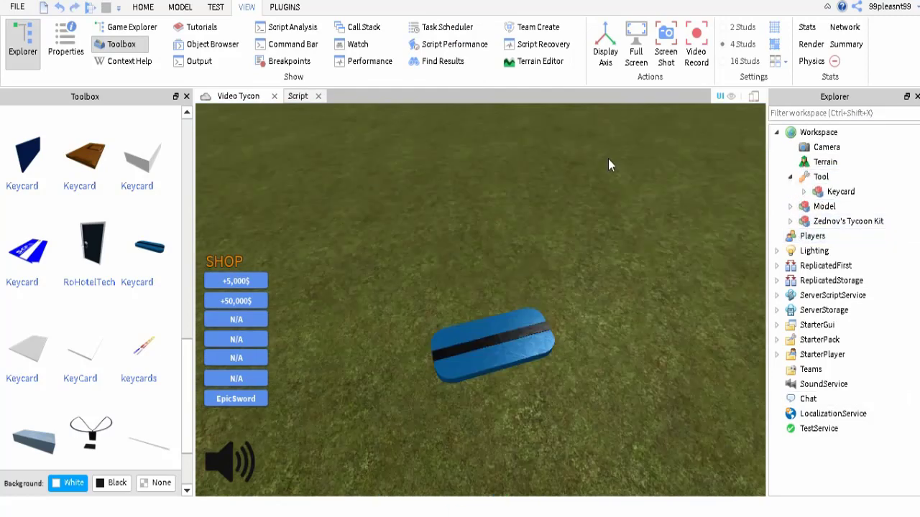
right_click_drag(608, 166, 542, 201)
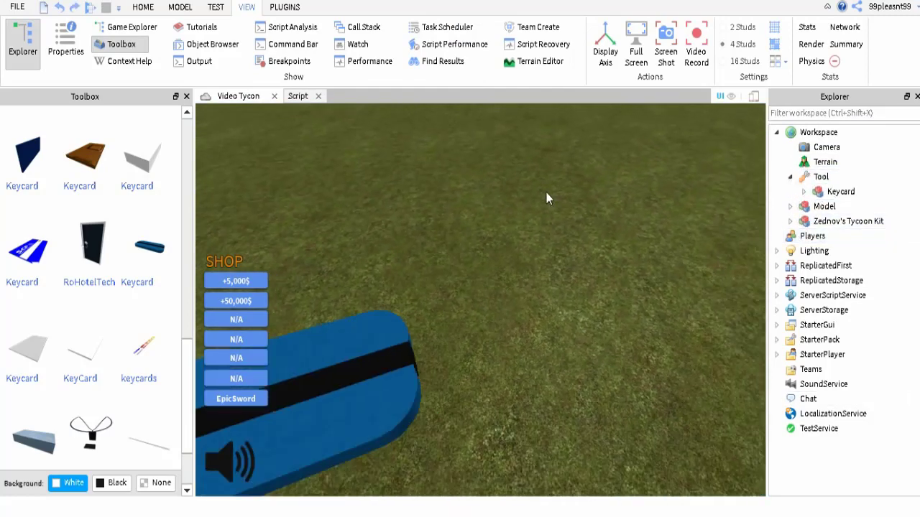
key("d")
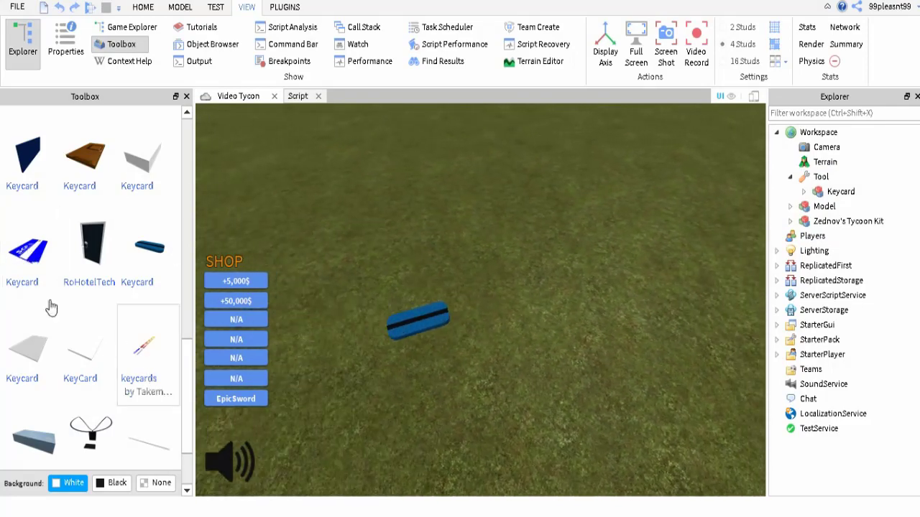
Insert a second keycard model and look at it up close.
left_click(15, 266)
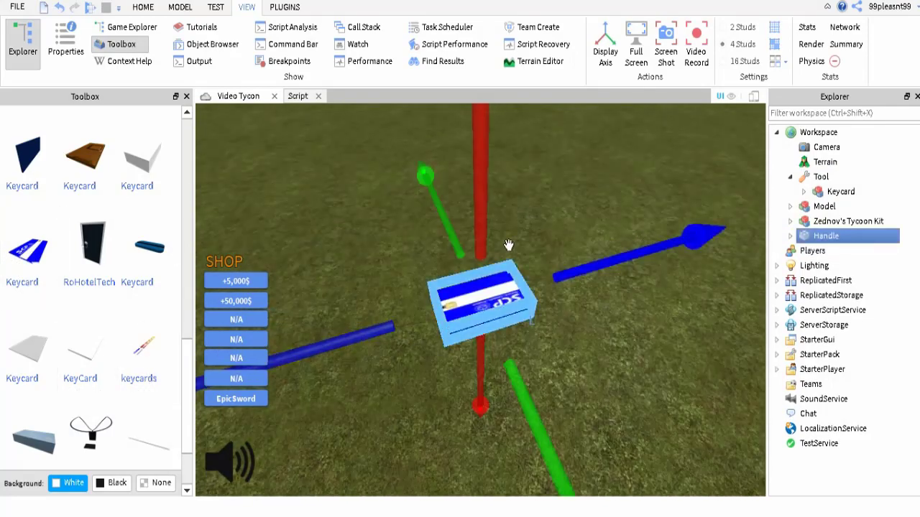
key("w")
mouse_move(506, 245)
right_mouse_down()
mouse_move(585, 363)
mouse_move(550, 329)
right_mouse_up()
scroll(550, 329, "down", 5)
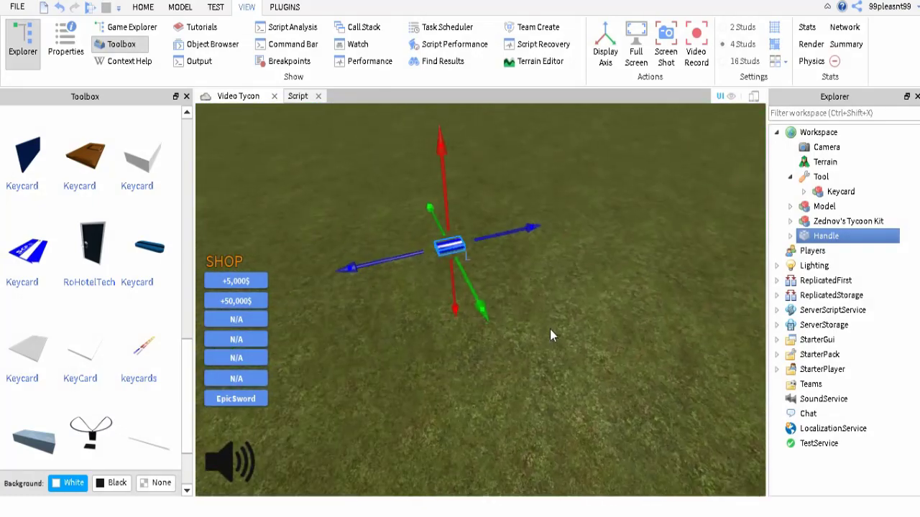
Delete the duplicate Keycard from the Tool and move the Handle part into the Tool.
left_click(820, 192)
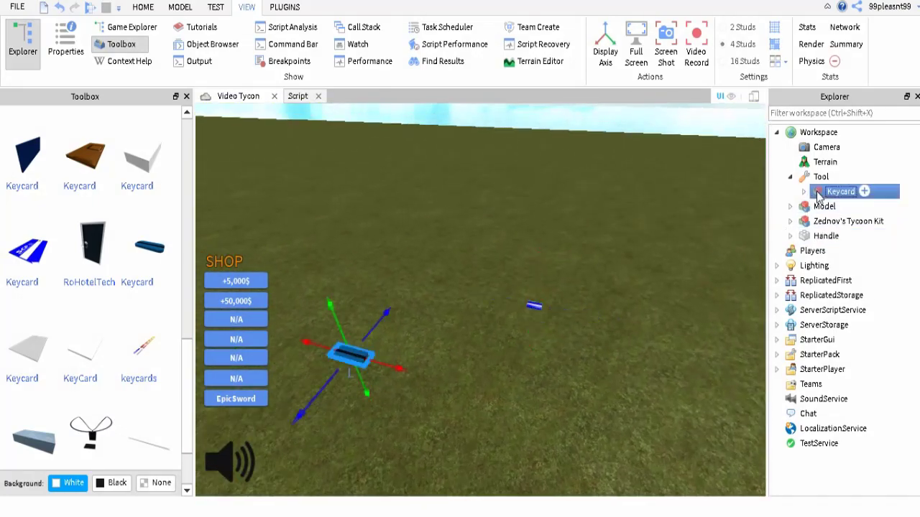
key("Delete")
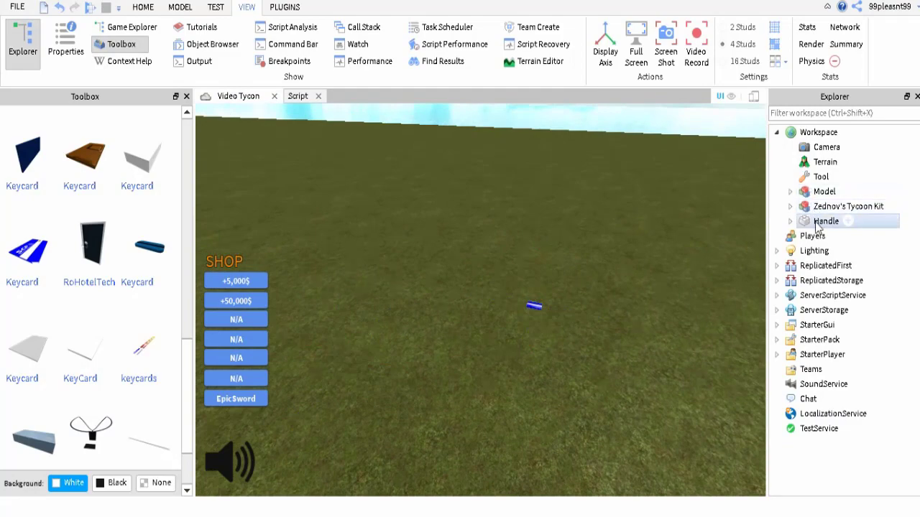
left_click(825, 221)
key("f")
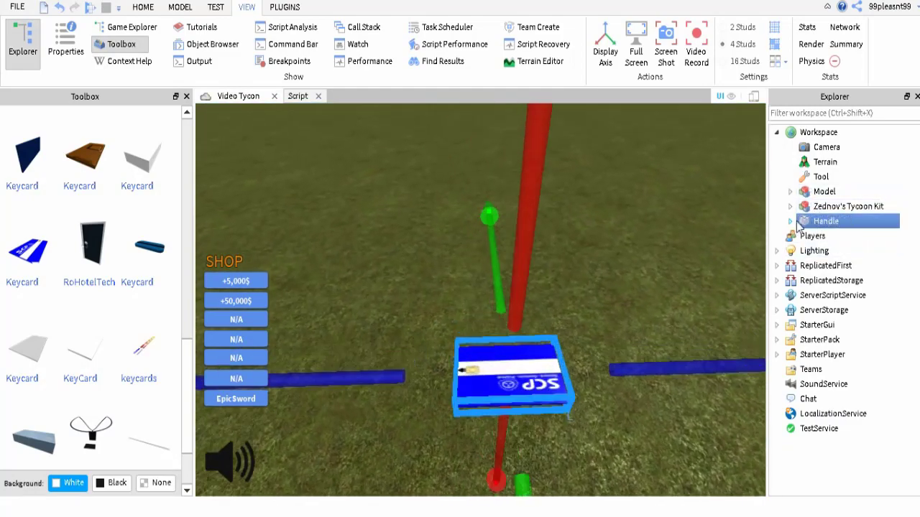
mouse_move(800, 225)
left_mouse_down()
mouse_move(800, 182)
mouse_move(809, 180)
left_mouse_up()
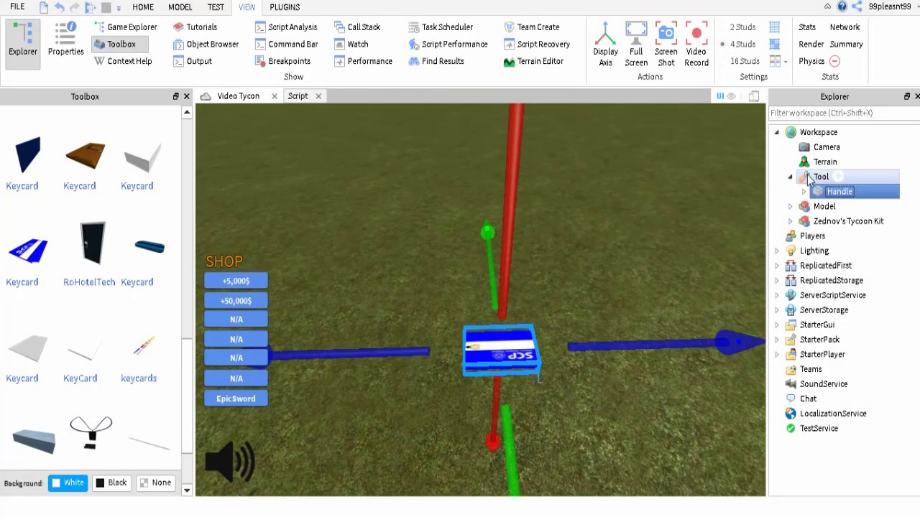
left_click(839, 193)
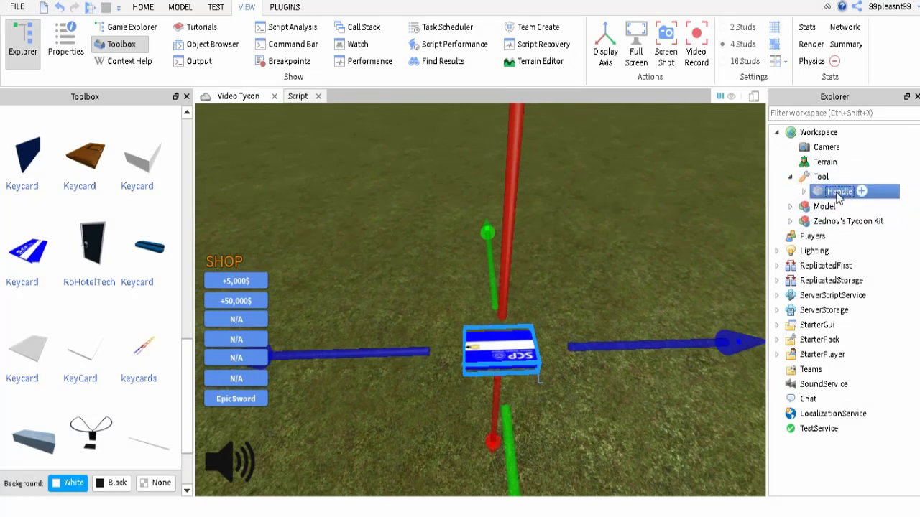
Keep the Handle part's name and inspect its mesh and decals.
right_click(839, 195)
left_click(811, 93)
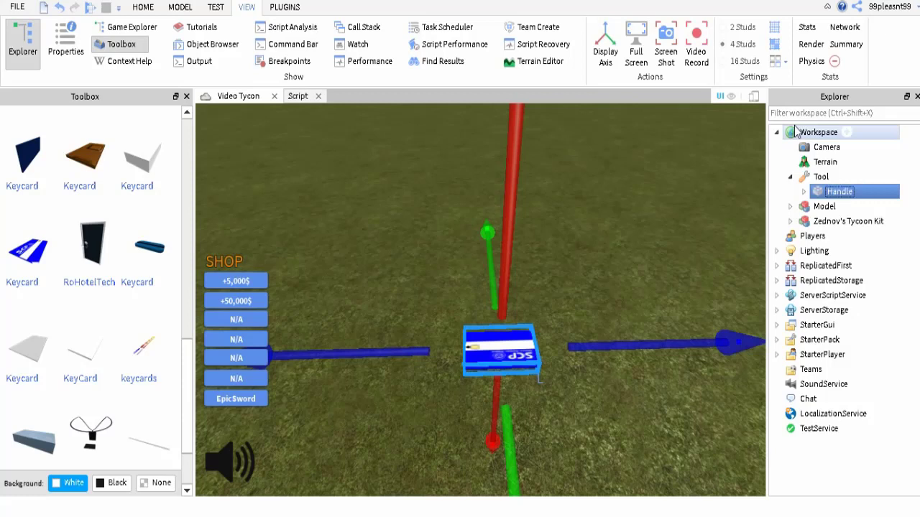
left_click(821, 177)
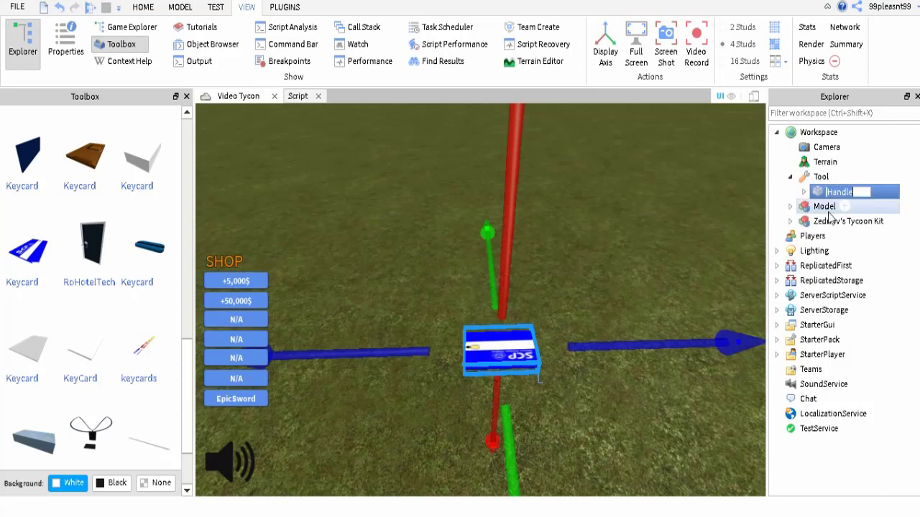
left_click(804, 191)
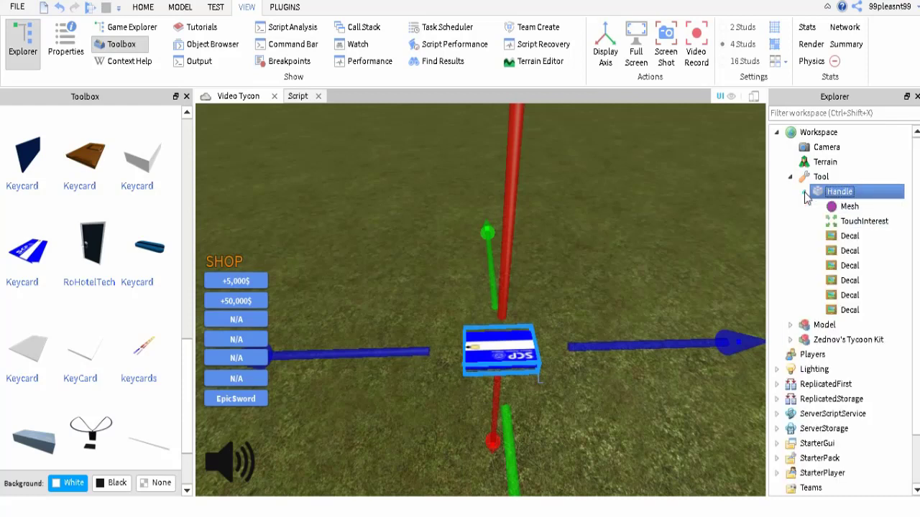
left_click(841, 240)
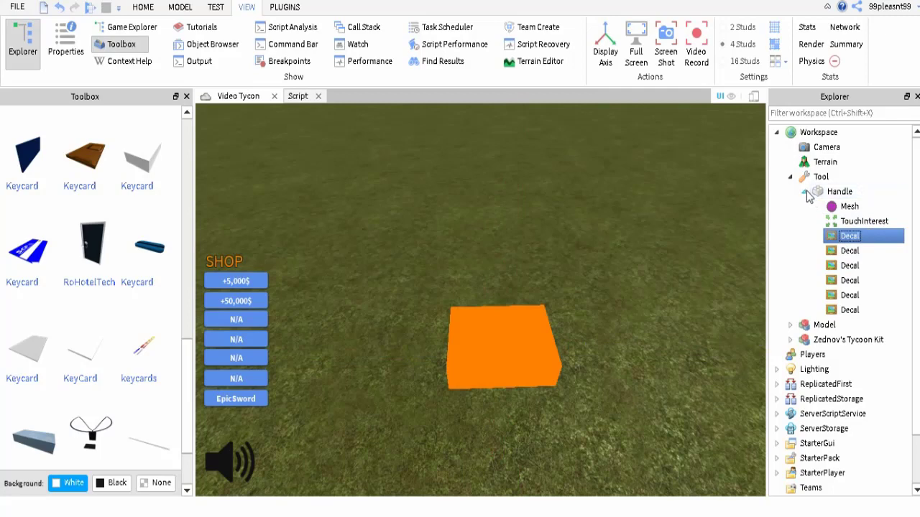
left_click(803, 192)
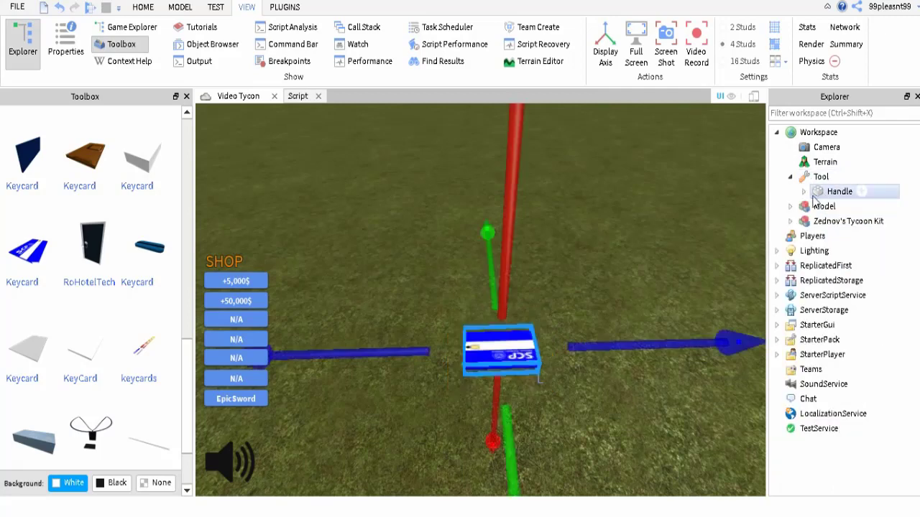
scroll(723, 186, "up", 5)
scroll(723, 186, "down", 5)
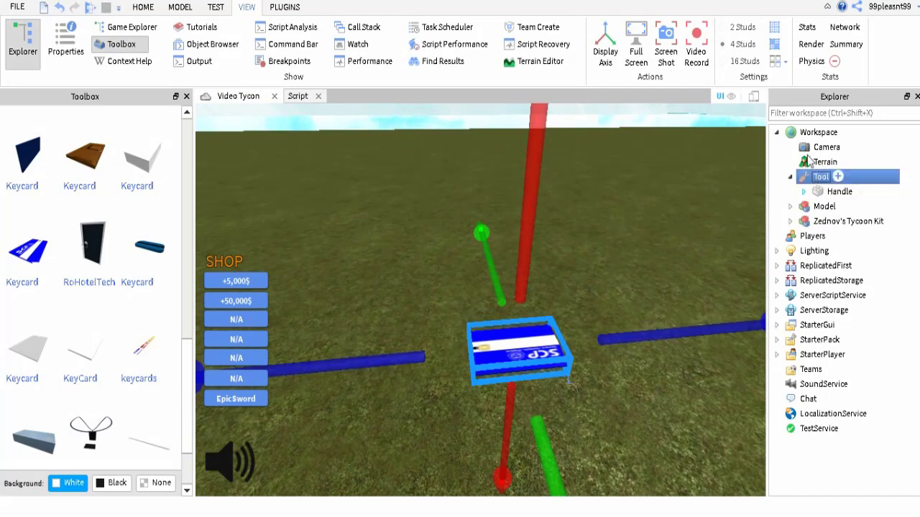
Rename the Tool to KeyCard and orbit the view around the keycard.
right_click(821, 176)
left_click(790, 154)
type("KeyCard")
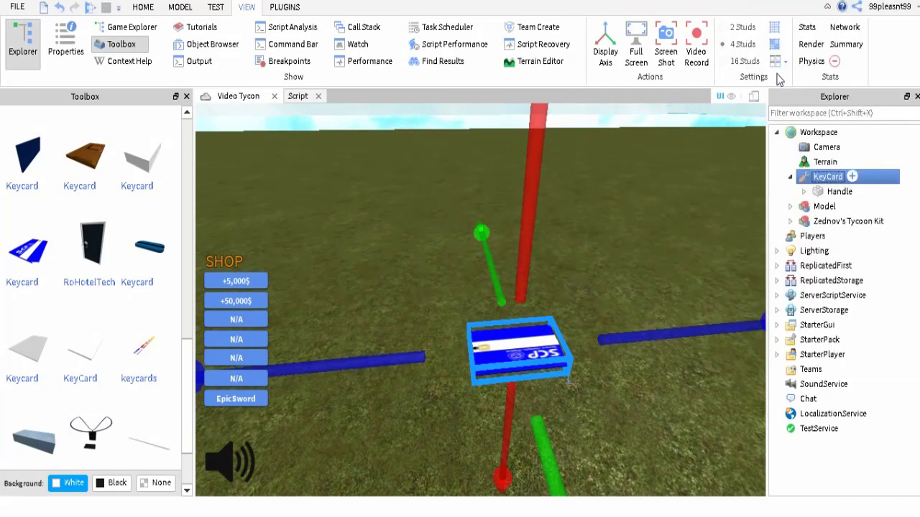
left_click(789, 178)
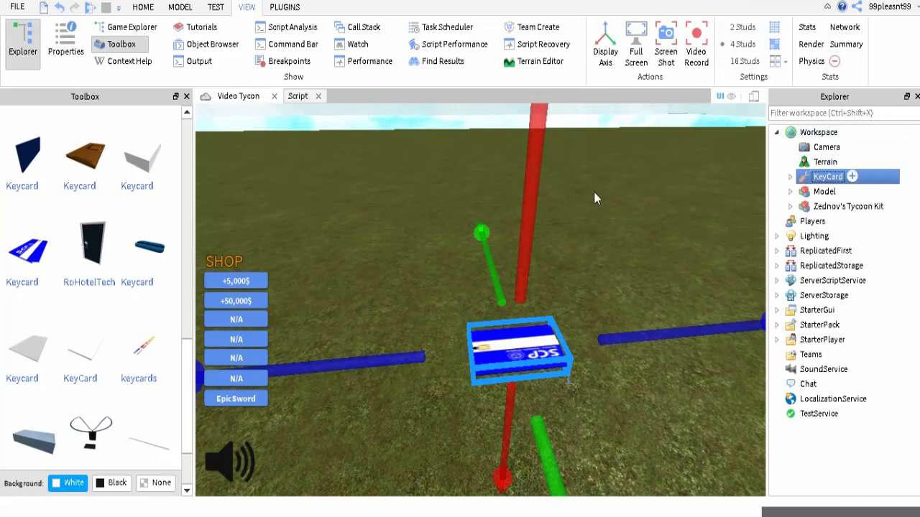
right_click_drag(594, 192, 674, 197)
scroll(672, 190, "down", 5)
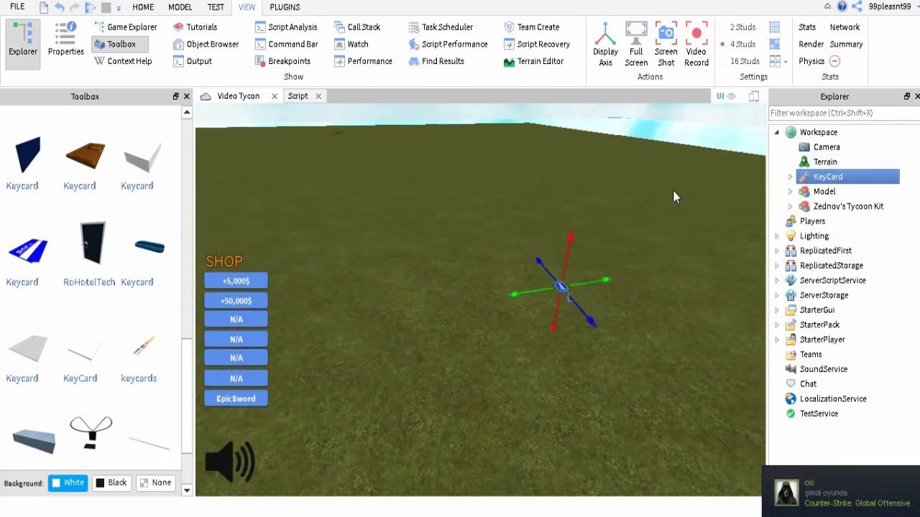
scroll(667, 189, "down", 3)
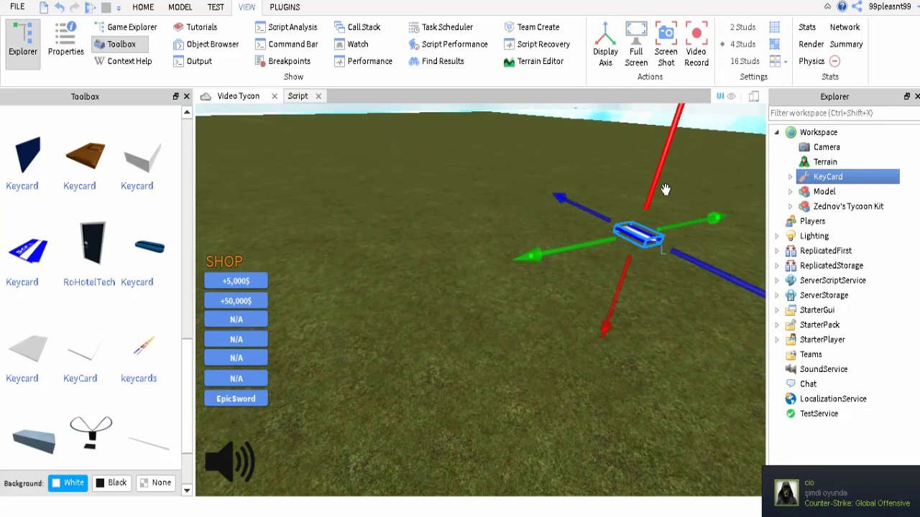
right_click_drag(665, 189, 528, 273)
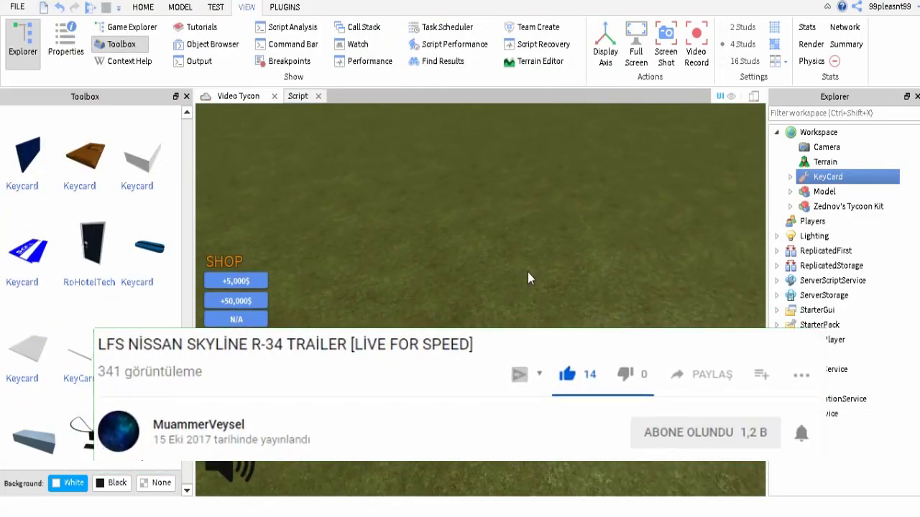
right_click_drag(307, 200, 308, 200)
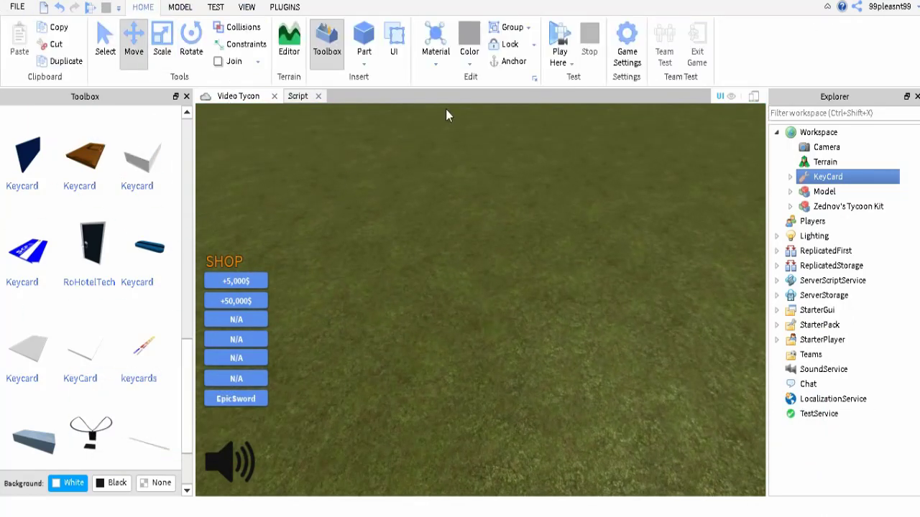
left_click(364, 43)
right_click(461, 211)
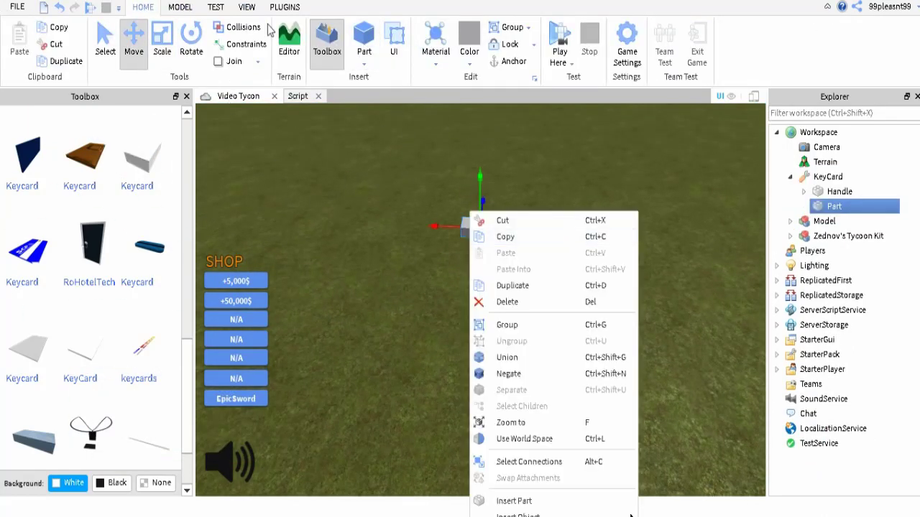
left_click(289, 155)
scroll(288, 155, "down", 2)
key("ctrl+3")
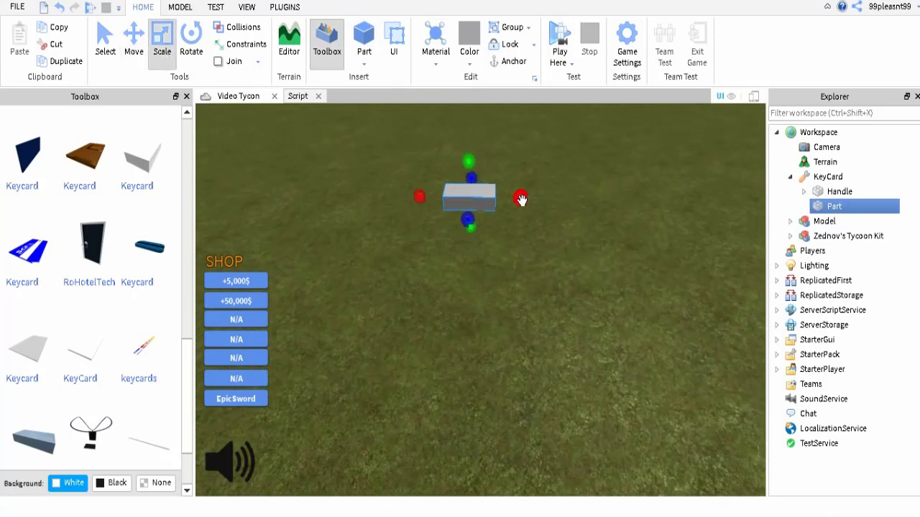
left_click_drag(521, 199, 689, 201)
scroll(527, 264, "up", 2)
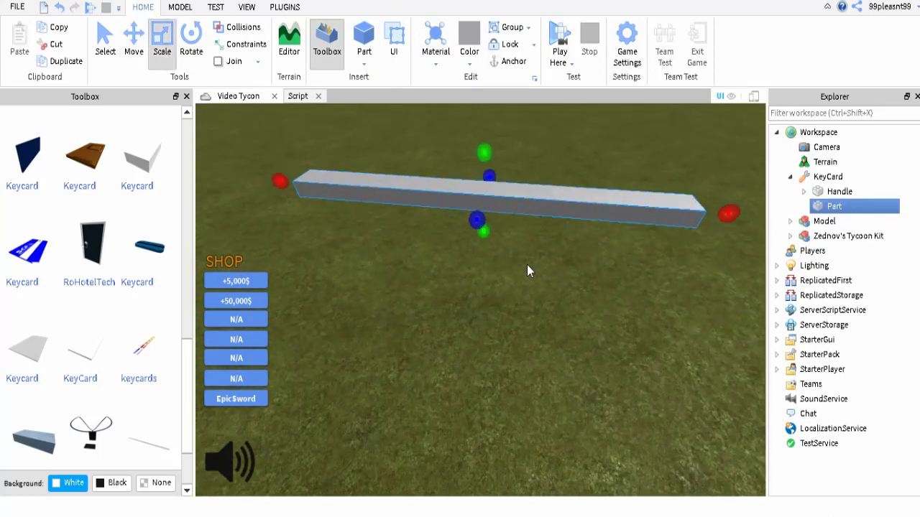
left_click_drag(520, 252, 479, 172)
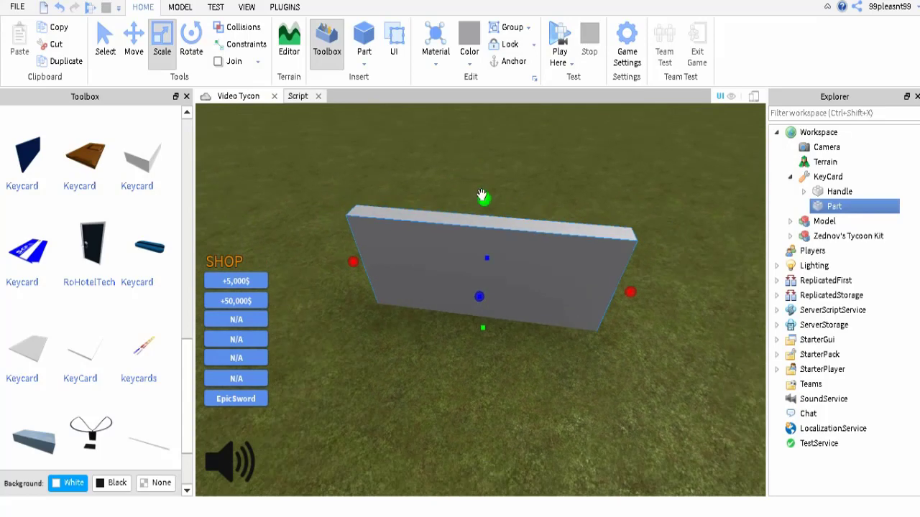
mouse_move(479, 172)
right_mouse_down()
mouse_move(524, 249)
mouse_move(666, 305)
right_mouse_up()
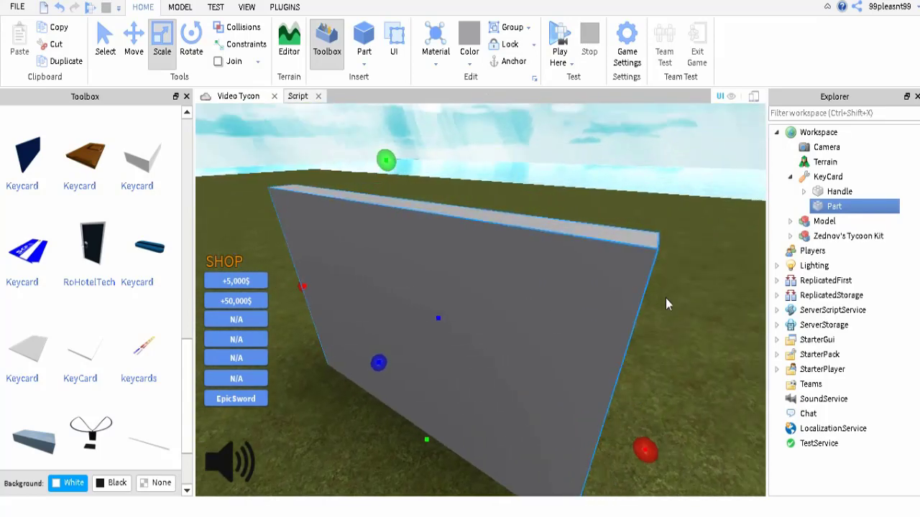
key("Delete")
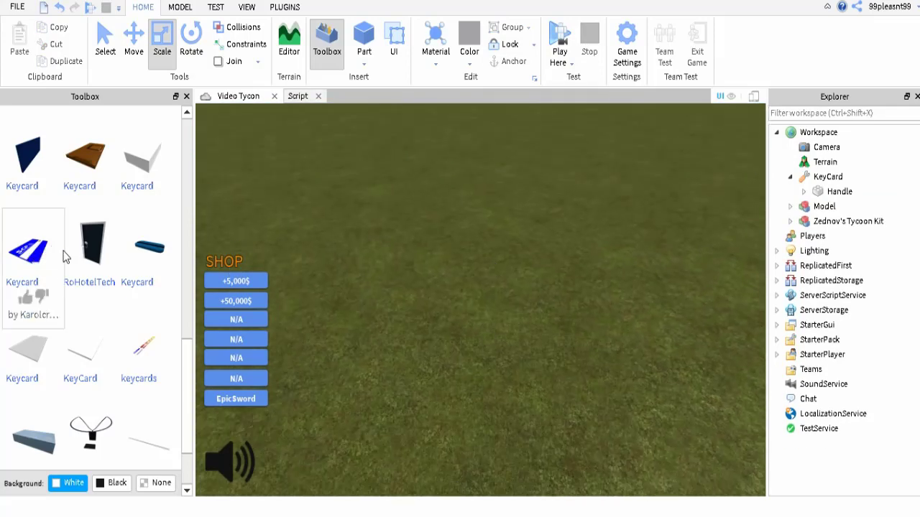
Search the Toolbox Meshes for 'door' and insert the wooden door mesh.
scroll(63, 258, "up", 3)
scroll(69, 256, "up", 3)
scroll(75, 216, "up", 3)
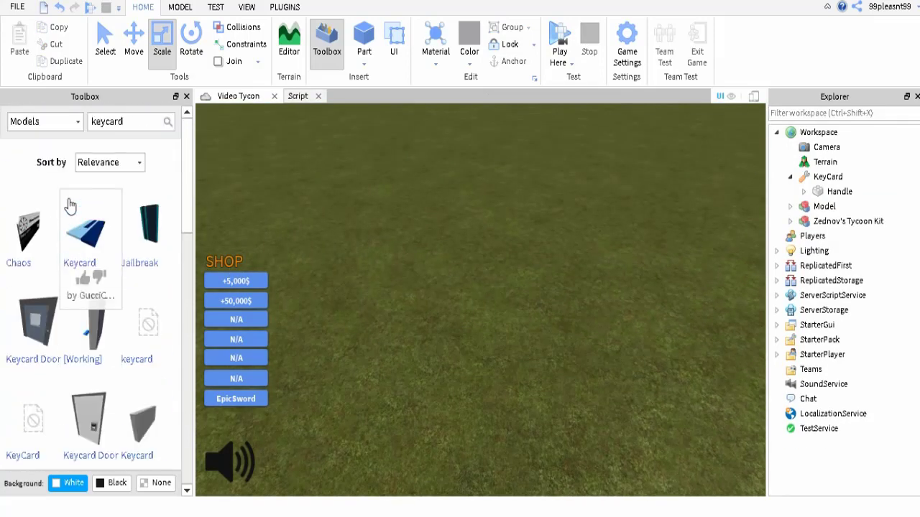
left_click(55, 122)
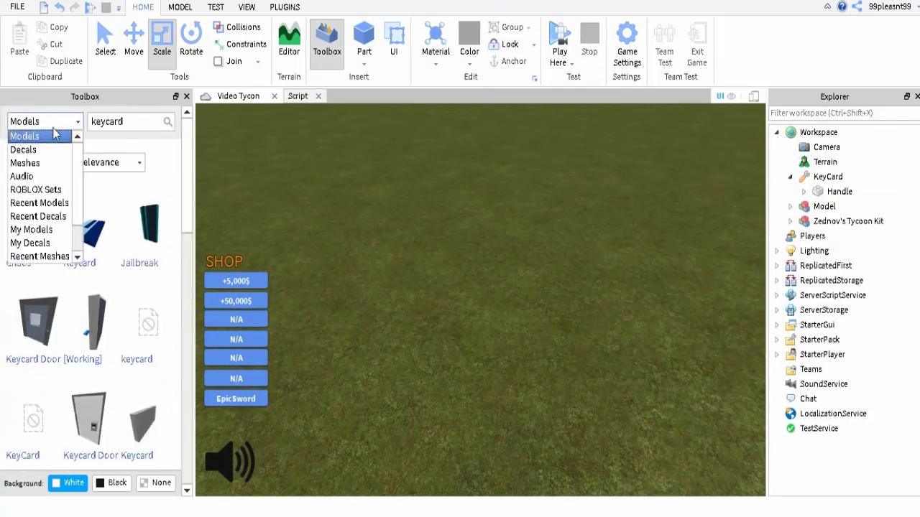
left_click(24, 163)
left_click(111, 124)
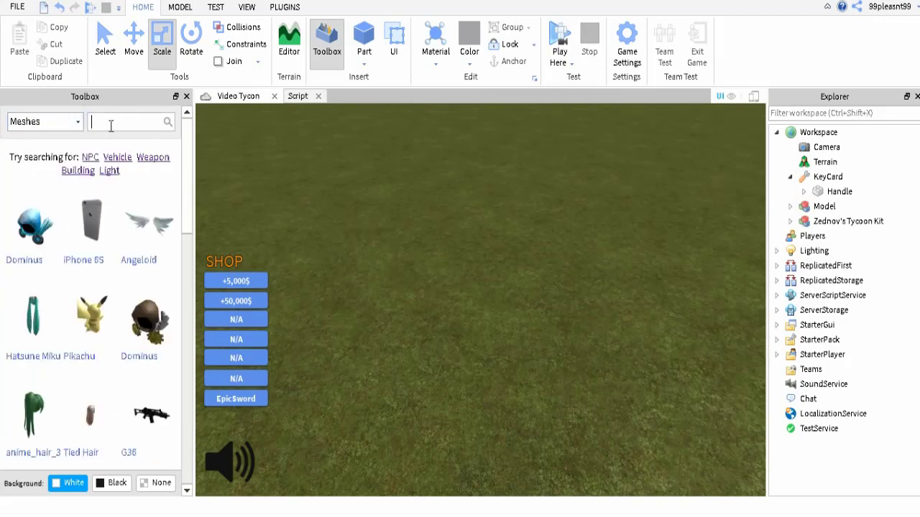
type("door")
key("Return")
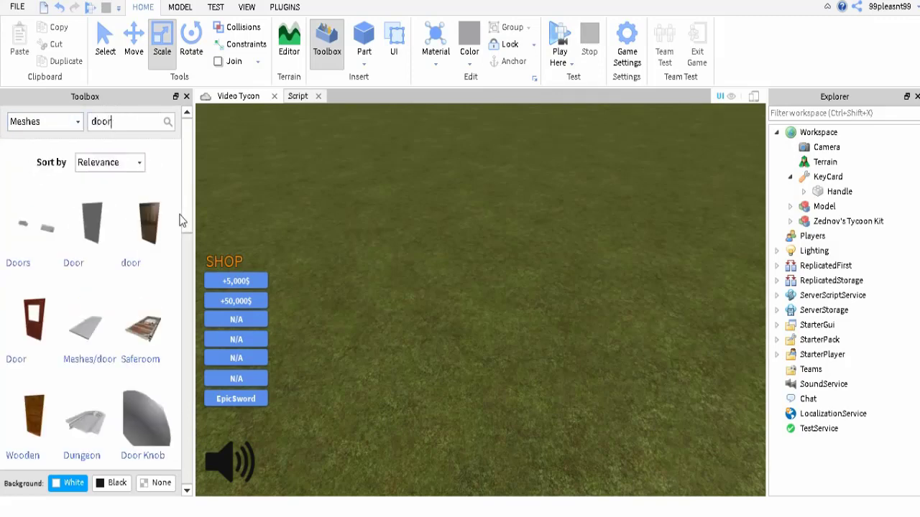
scroll(106, 284, "down", 5)
scroll(106, 284, "down", 5)
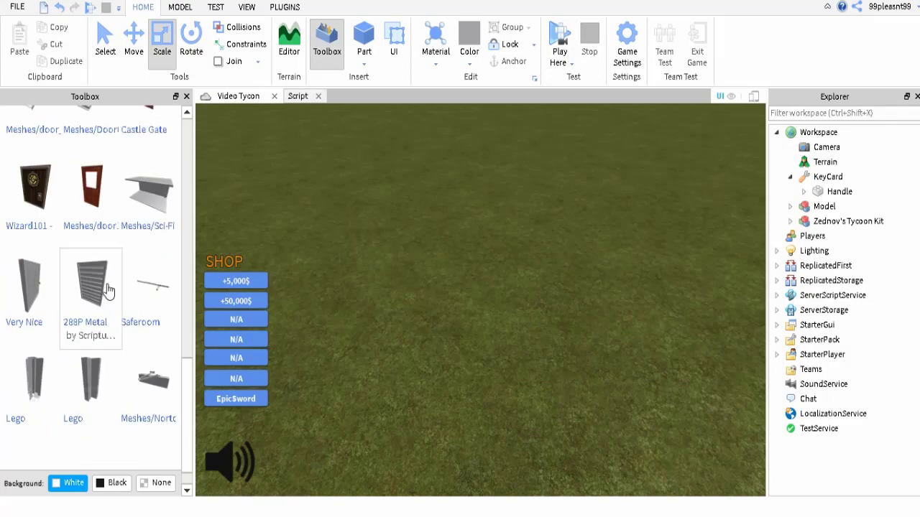
left_click(92, 185)
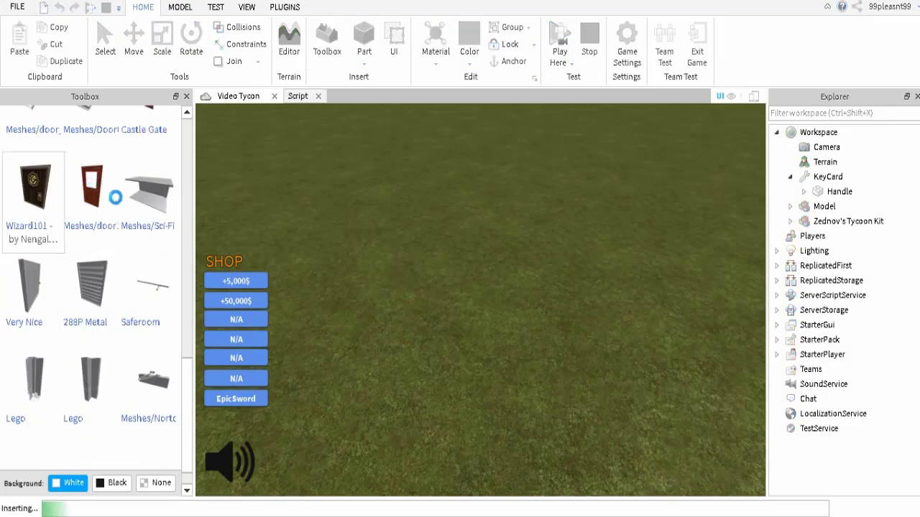
Scale the door taller and move it down onto the grass toward the camera.
right_click_drag(437, 298, 434, 300)
scroll(434, 299, "up", 10)
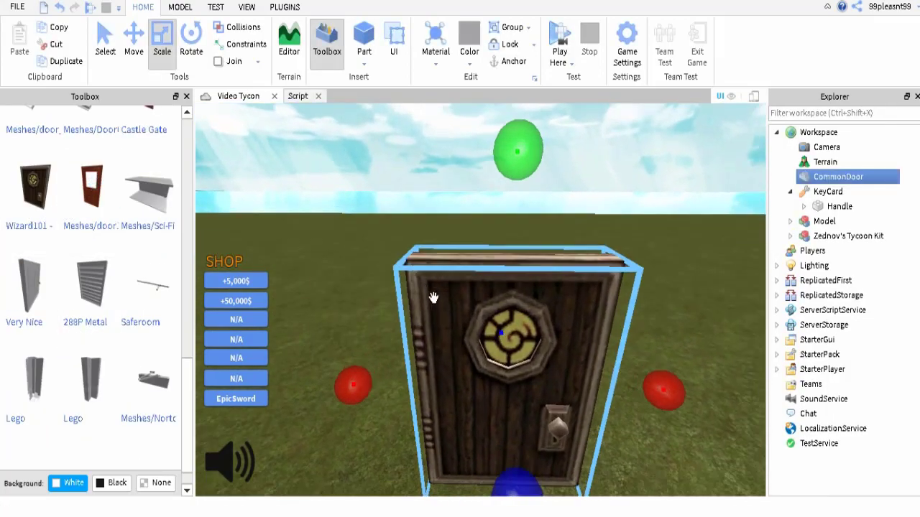
scroll(439, 297, "down", 10)
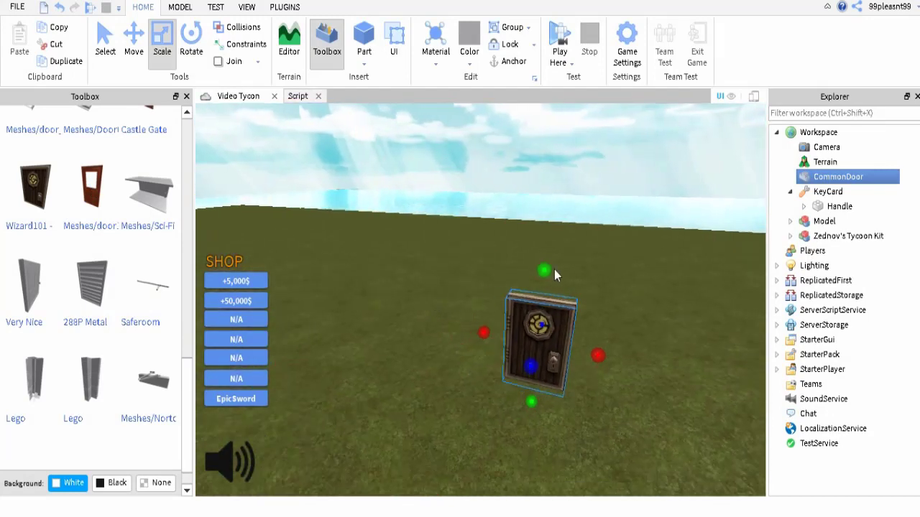
left_click_drag(540, 267, 557, 211)
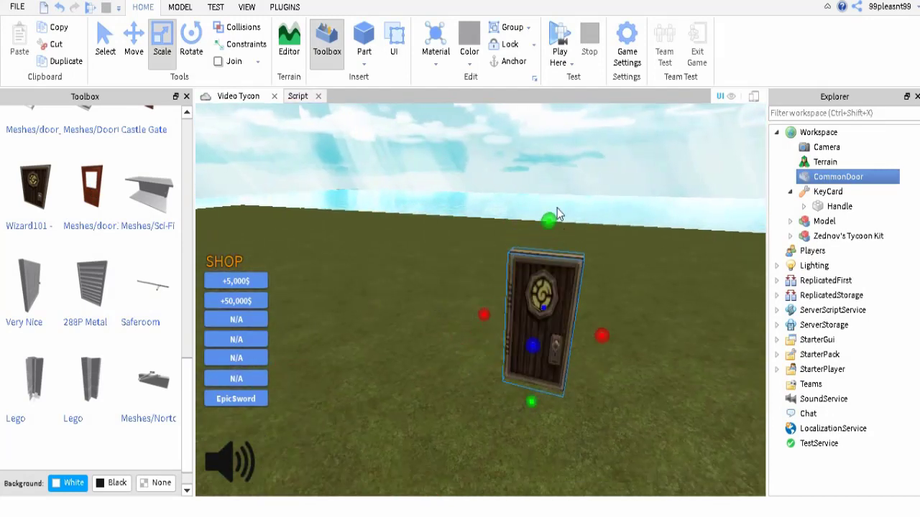
left_click(134, 40)
left_click_drag(537, 264, 541, 384)
Bring the camera in close on the door and open its context menu.
key("f")
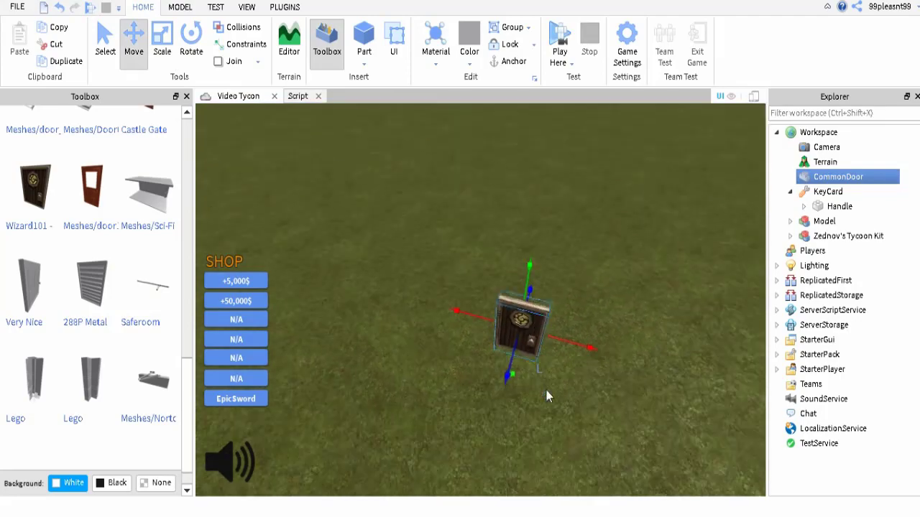
scroll(548, 363, "down", 2)
scroll(548, 363, "down", 2)
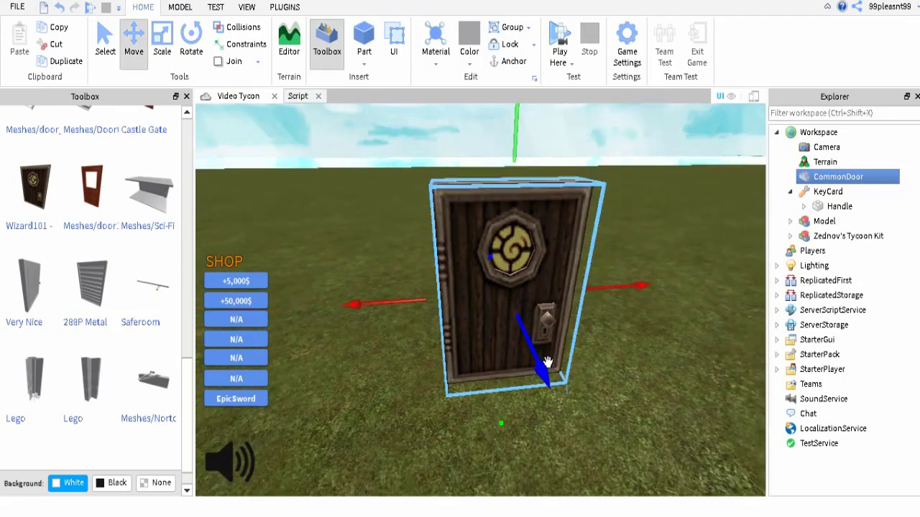
scroll(549, 363, "down", 2)
scroll(548, 363, "down", 2)
scroll(684, 267, "down", 1)
scroll(719, 237, "up", 1)
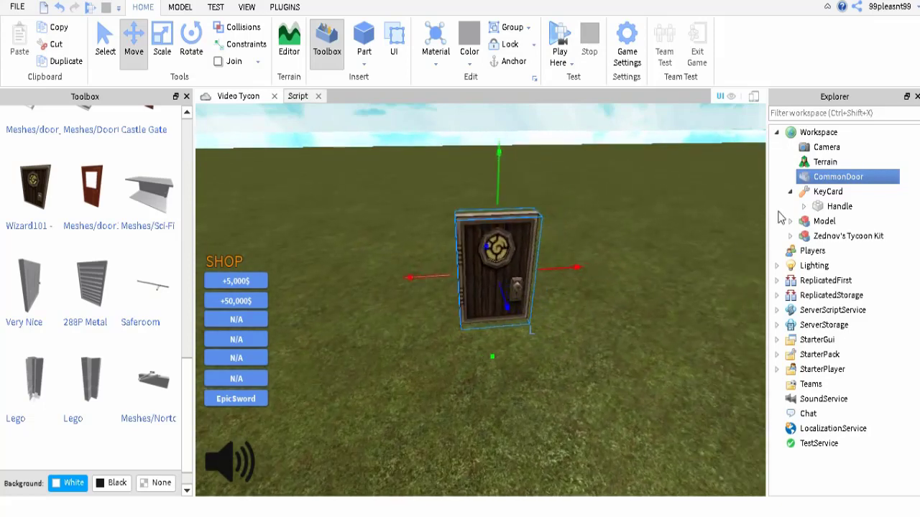
key("f")
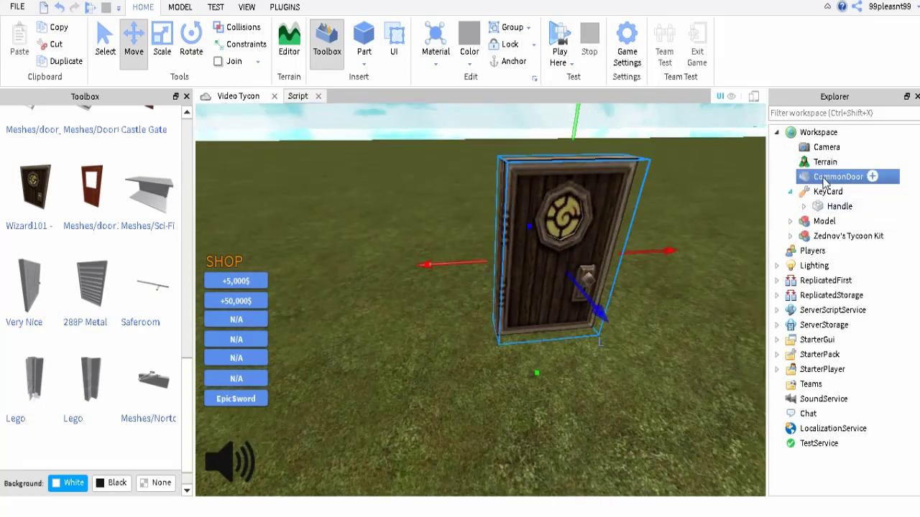
right_click(805, 178)
Rename the door object CommonDoor to Part.
left_click(811, 75)
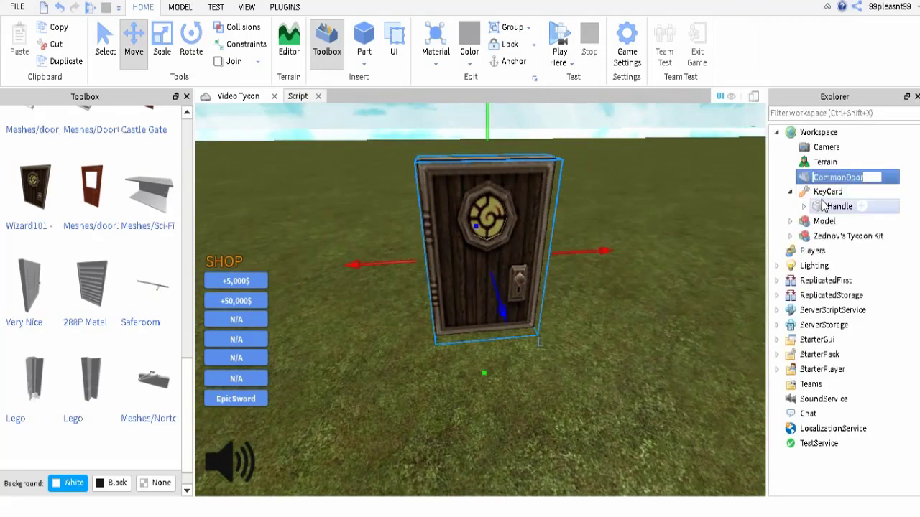
type("Part")
key("Return")
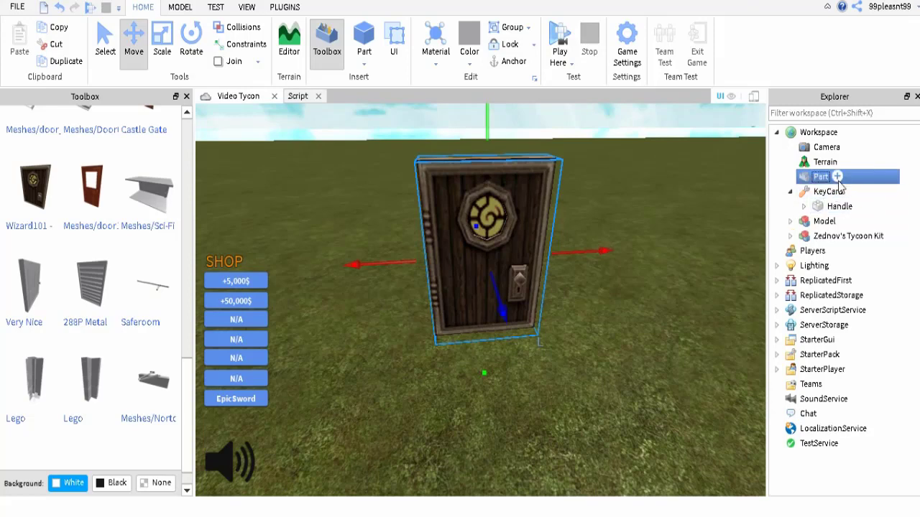
Insert a new Script into Part by searching 'script' in its insert list.
left_click(837, 177)
type("scrit")
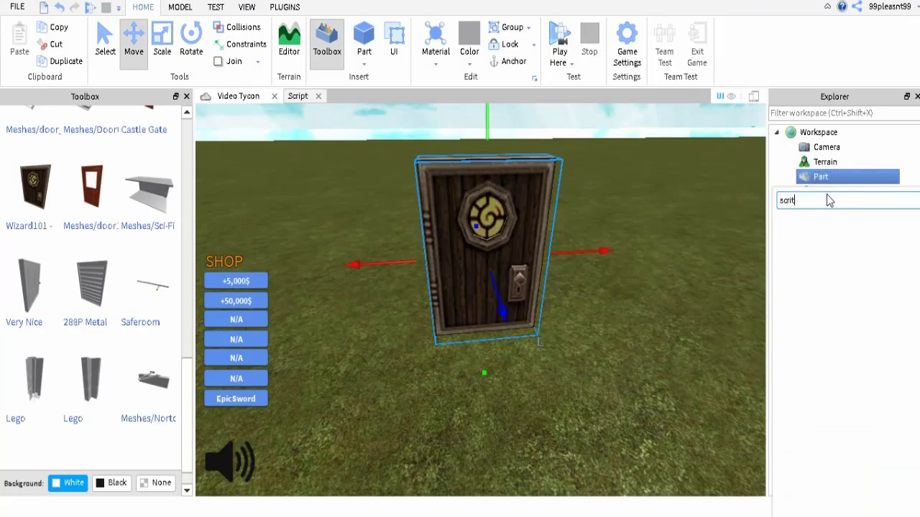
key("BackSpace")
key("BackSpace")
key("BackSpace")
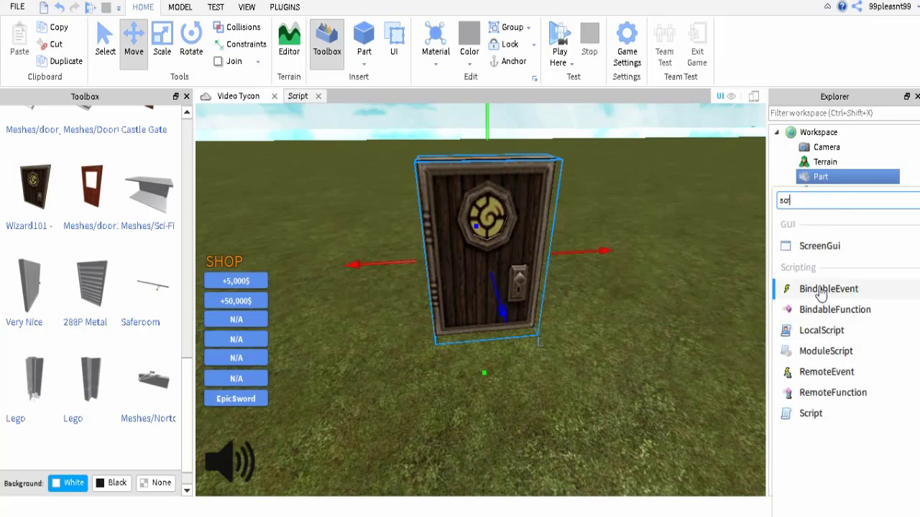
type("ip")
key("BackSpace")
key("BackSpace")
key("BackSpace")
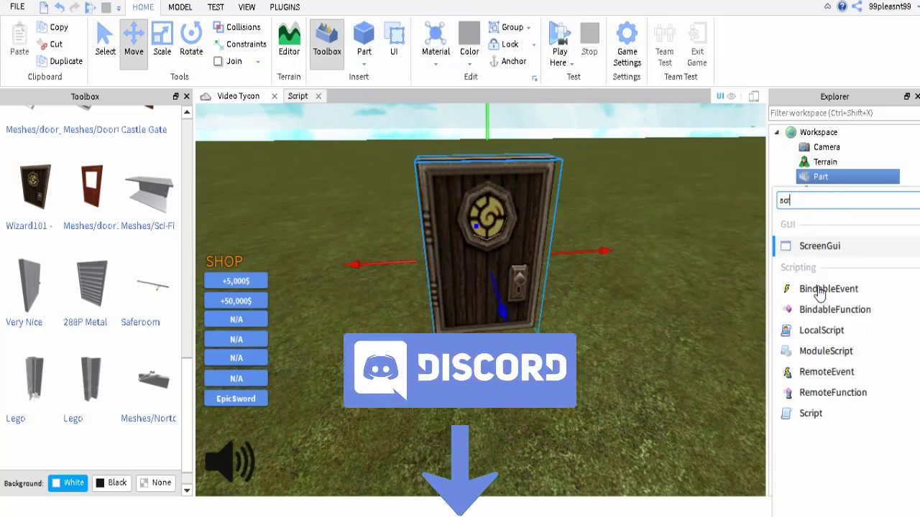
key("BackSpace")
type("cri")
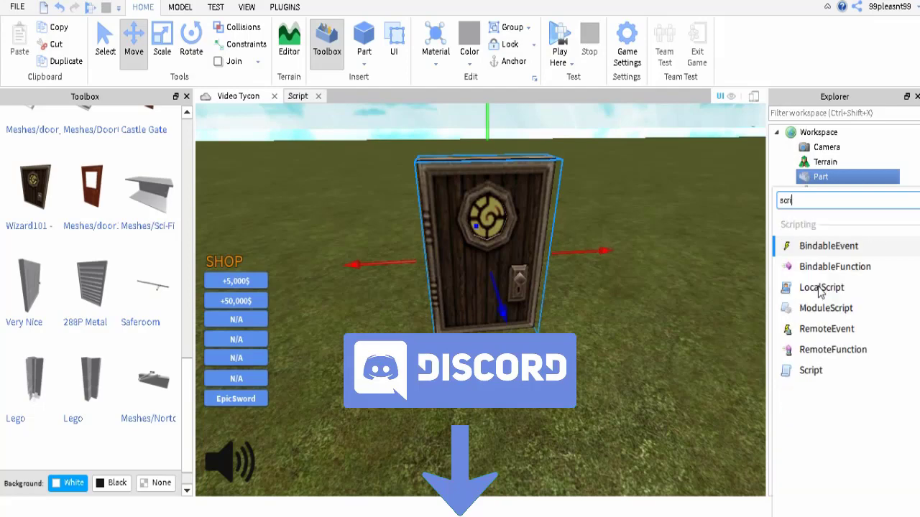
type("pt")
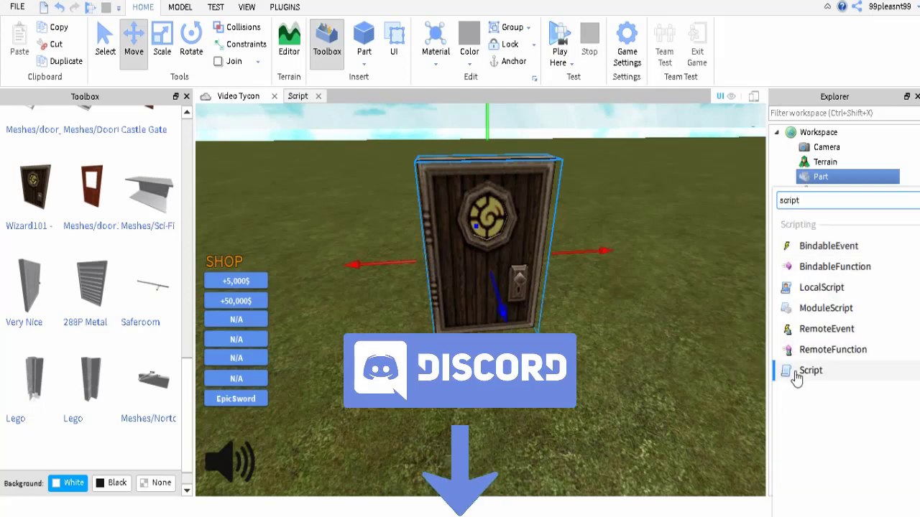
left_click(798, 373)
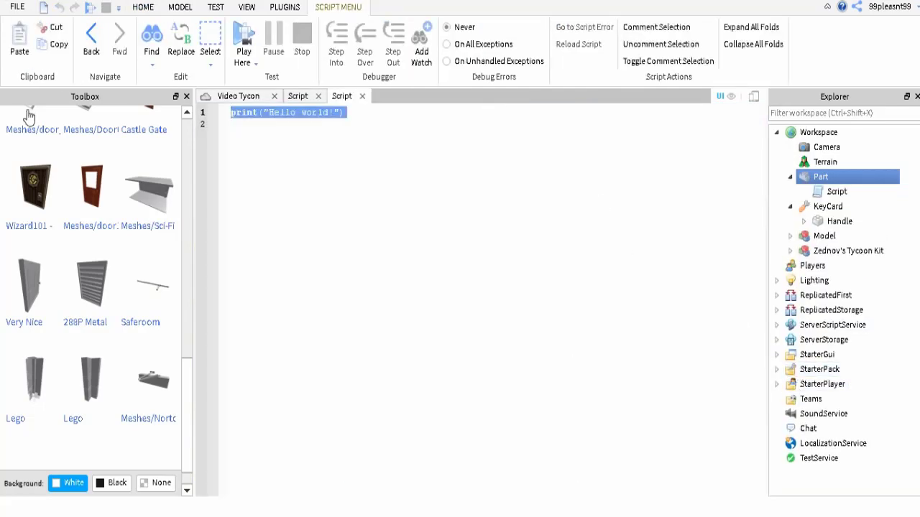
Replace the default print line with the pasted KeyCard Touched fade script.
key("BackSpace")
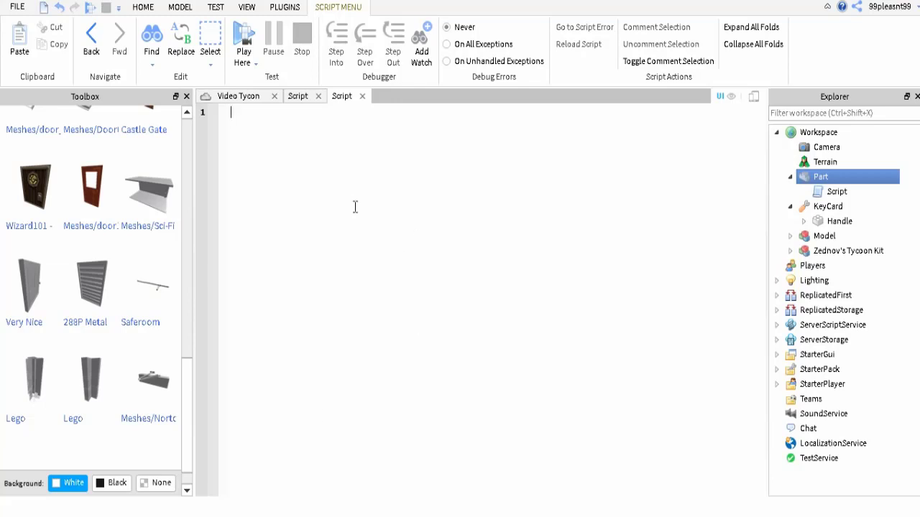
left_click(445, 277)
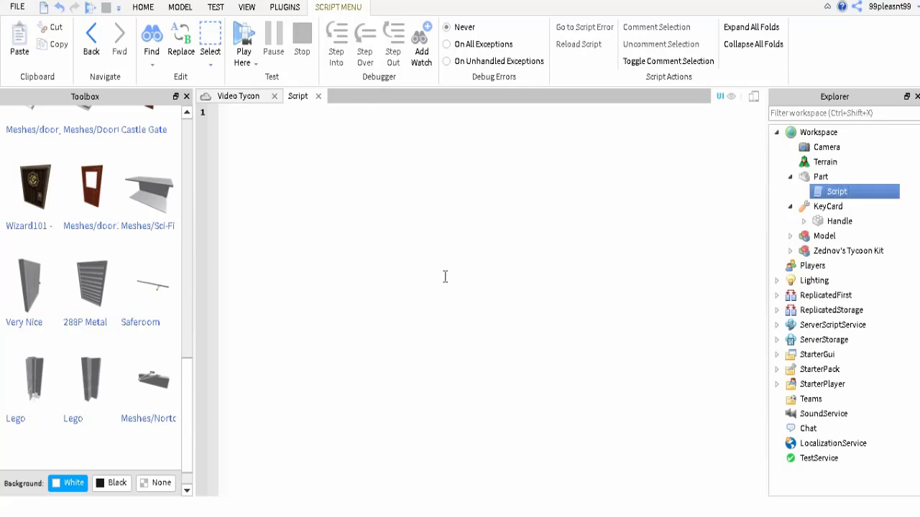
type("local db = false script.Parent.Touched:Connect(function(hit) \tif hit.Parent:FindFirstChild(\"Humanoid\") ~= nil then \t\tif db == false then \t\t\tif hit.Parent:FindFirstChild(\"KeyCard\") then \t\t\t\tdb = true \t\t\t\tscript.Parent.CanCollide = false \t\t\t\tfor i = 1, 9 do \t\t\t\t\tscript.Parent.Transparency = script.Parent.Transparency + 0.1 \t\t\t\t\twait(0.1) \t\t\t\tend \t\t\t\twait(0.5) \t\t\t\tfor i = 1, 9 do \t\t\t\t\tscript.Parent.Transparency = script.Parent.Transparency - 0.1 \t\t\t\t\twait(0.1) \t\t\t\tend \t\t\t\tdb = false \t\t\t\tscript.Parent.CanCollide = true \t\t\tend \t\tend \tend end)")
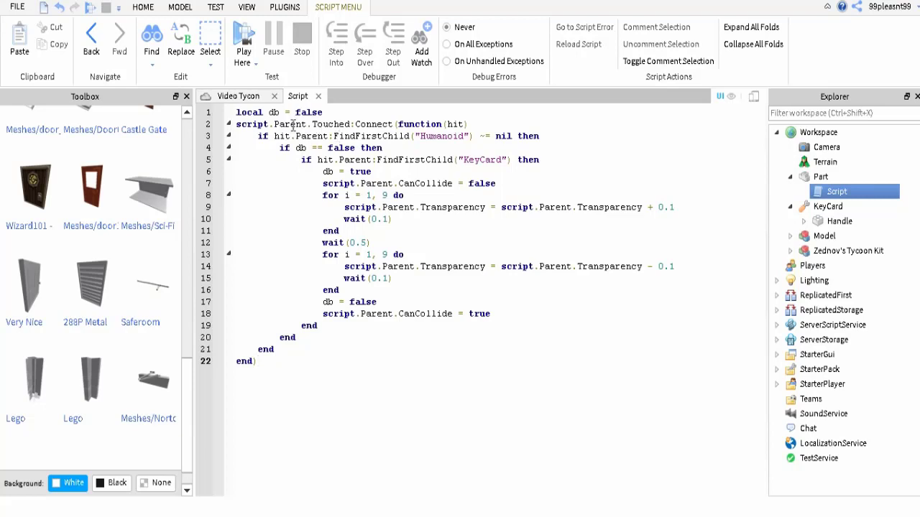
left_click_drag(293, 124, 493, 329)
left_click(494, 329)
Change the wait on line 12 from 0.5 to 4 seconds.
left_click(364, 243)
key("BackSpace")
type("4")
left_click(683, 206)
left_click(826, 207)
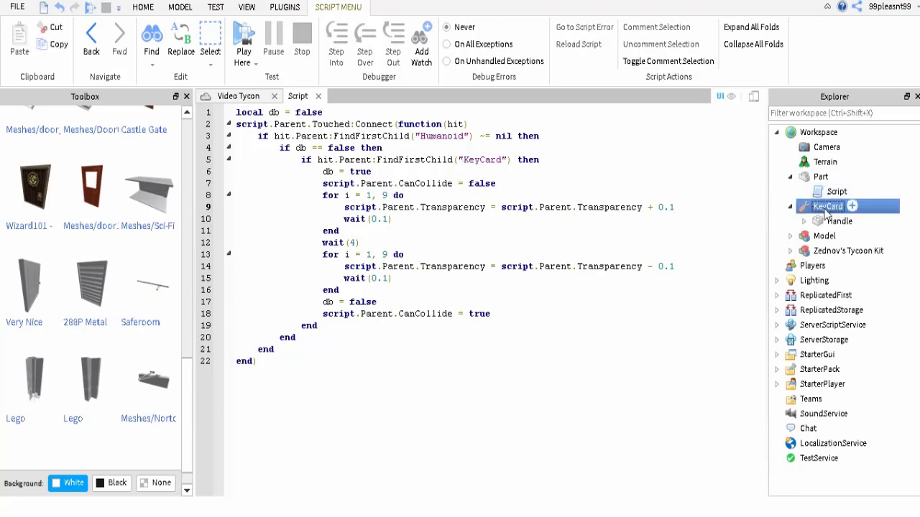
Rename the KeyCard tool in Explorer to Belge.
right_click(826, 212)
left_click(806, 77)
type("A")
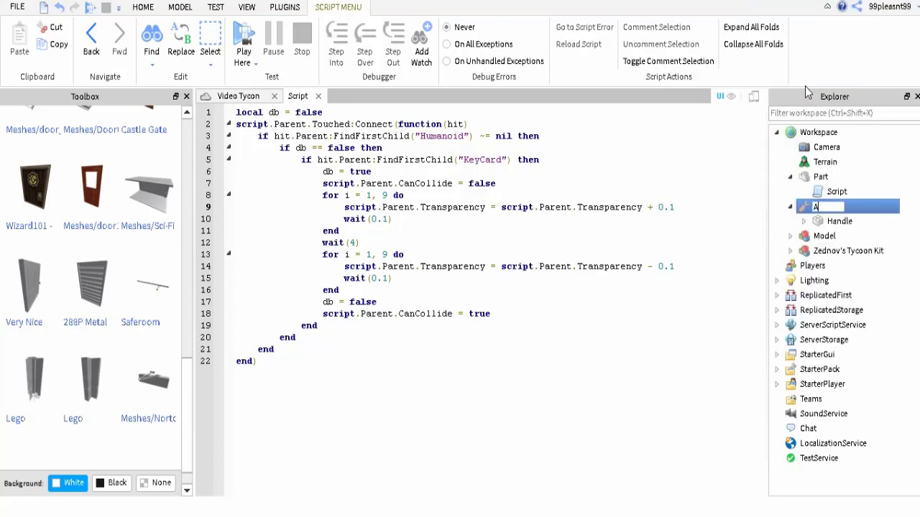
type("d")
key("BackSpace")
key("BackSpace")
type("Belge")
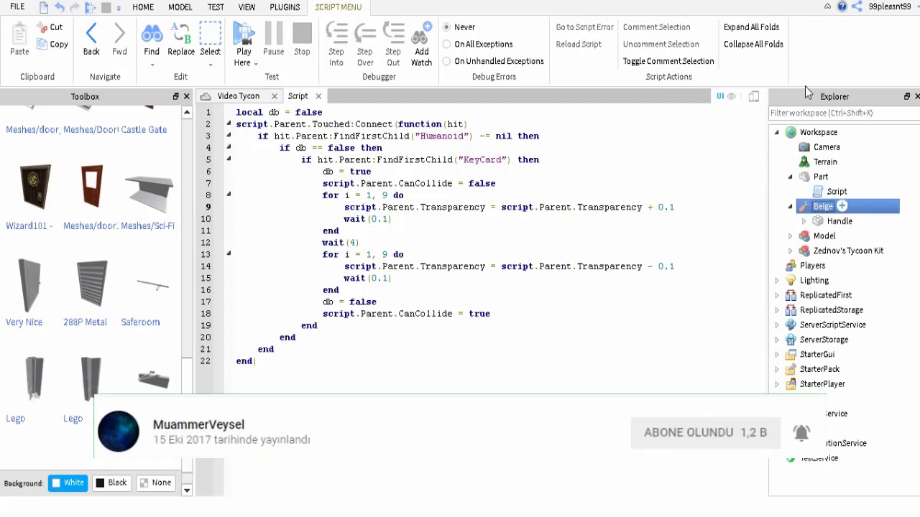
key("Return")
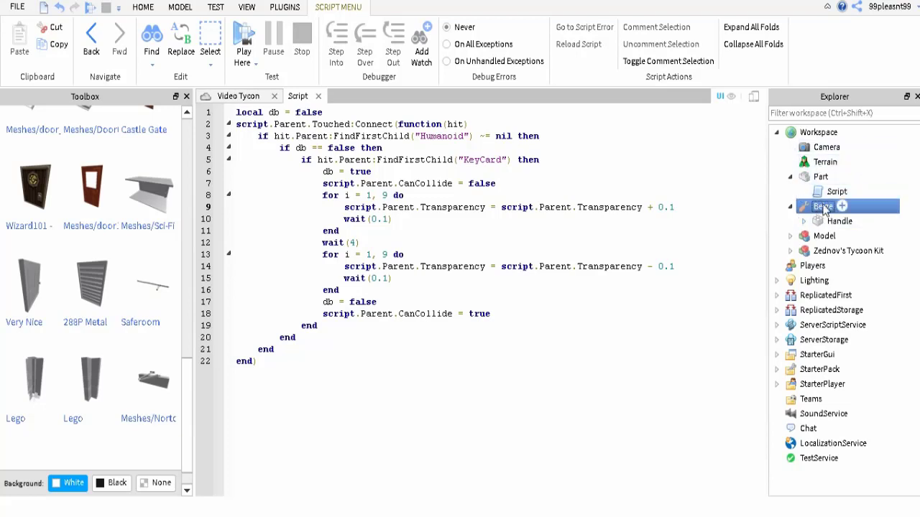
Replace "KeyCard" with "Belge" in line 5's FindFirstChild check.
left_click(504, 160)
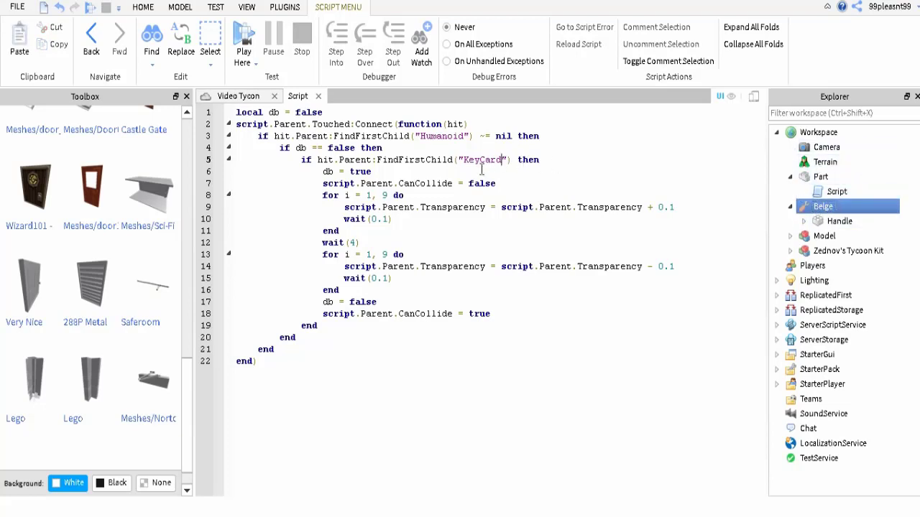
left_click_drag(464, 160, 506, 159)
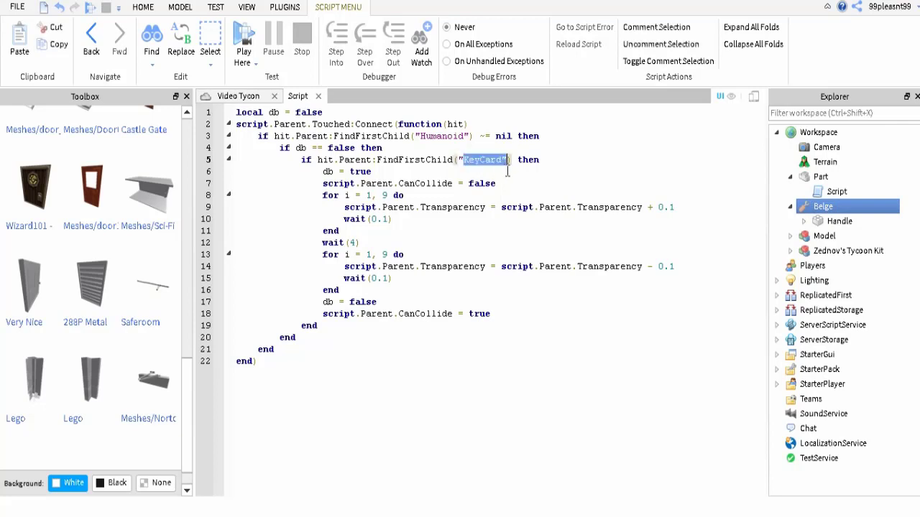
left_click(506, 160)
key("BackSpace")
key("BackSpace")
key("BackSpace")
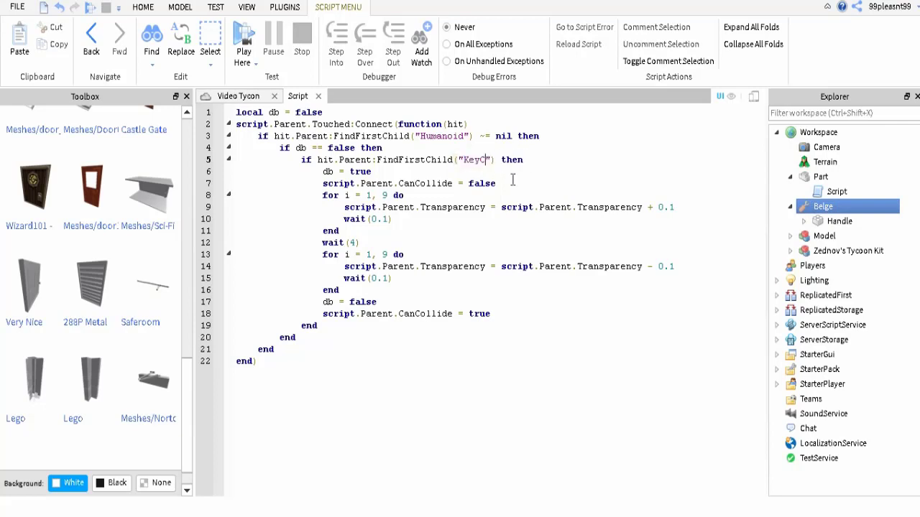
key("BackSpace")
key("BackSpace")
key("BackSpace")
key("BackSpace")
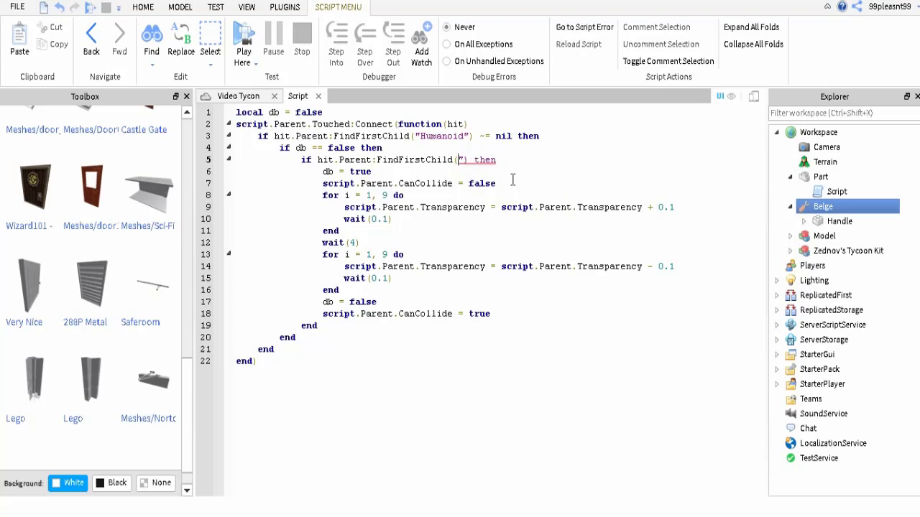
type("\"Belge")
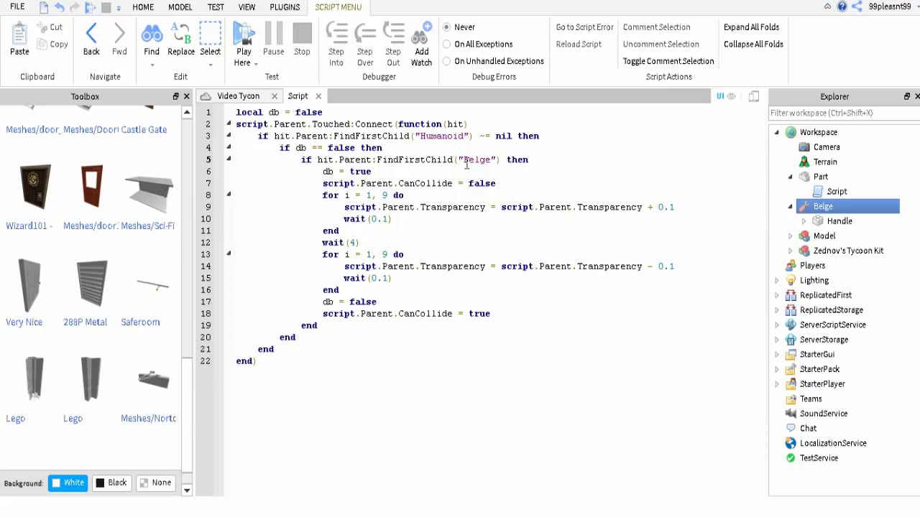
left_click_drag(465, 161, 494, 161)
left_click(494, 161)
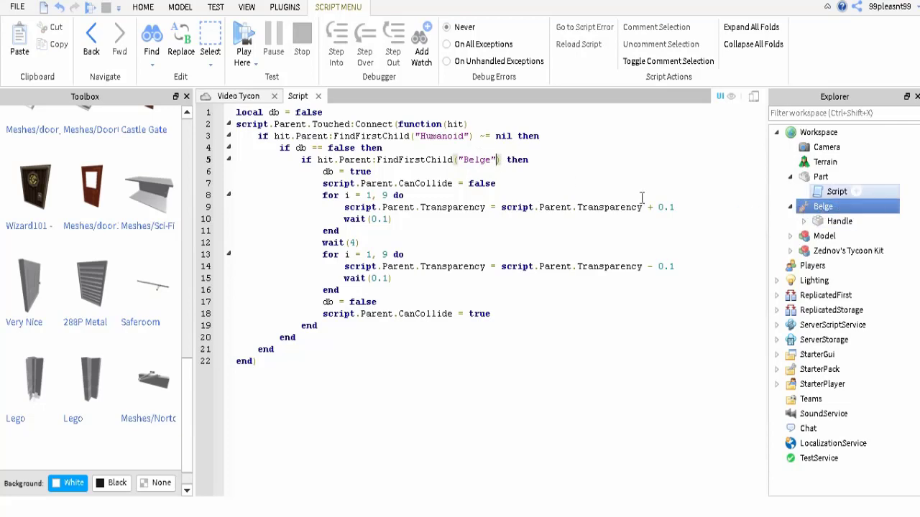
In the Tool Grip Editor, turn the keycard in the Dummy's hand with the green rotation handle.
left_click(317, 97)
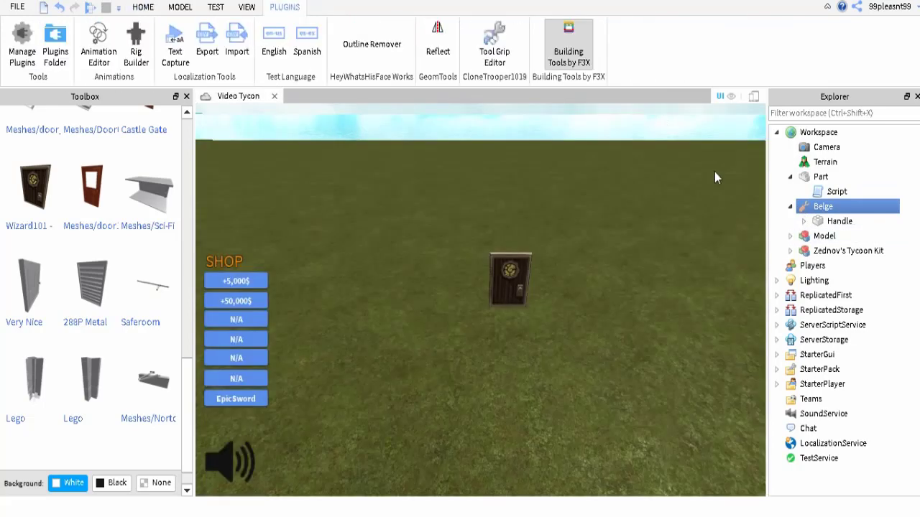
left_click(493, 45)
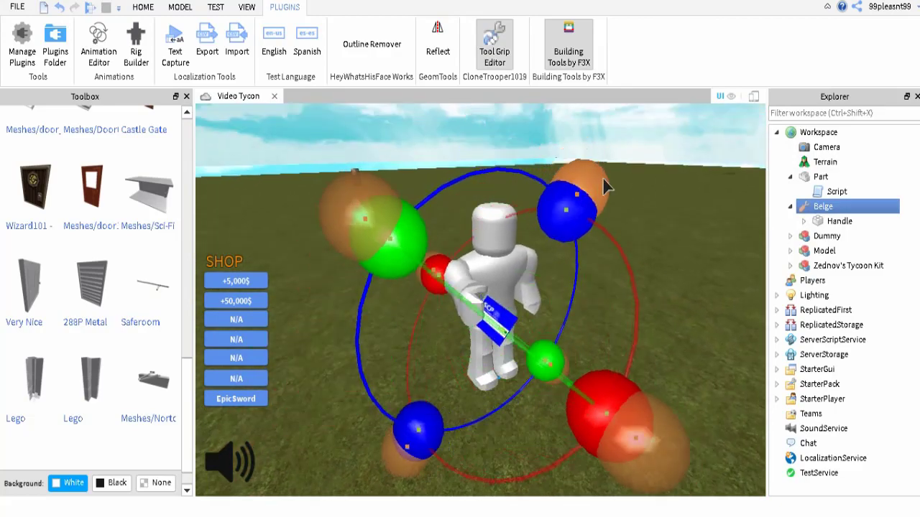
scroll(539, 381, "up", 5)
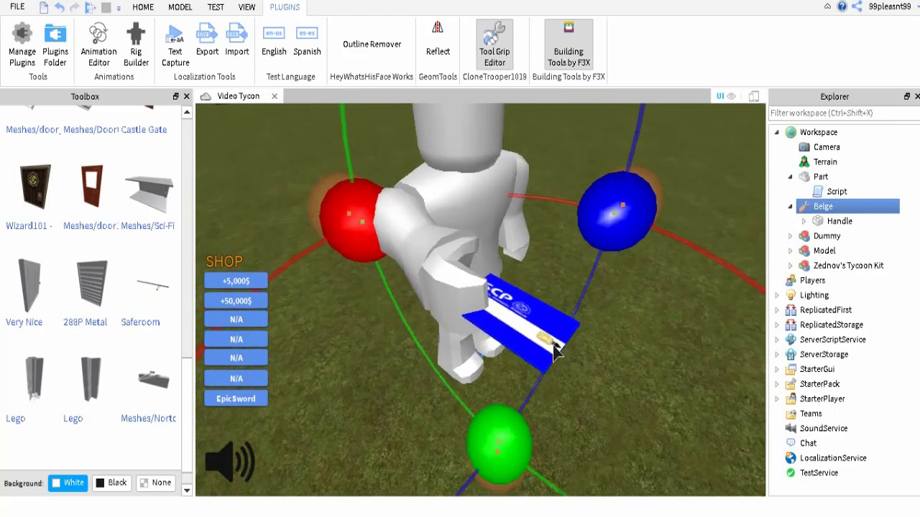
mouse_move(564, 395)
right_mouse_down()
mouse_move(558, 304)
mouse_move(746, 351)
mouse_move(605, 352)
right_mouse_up()
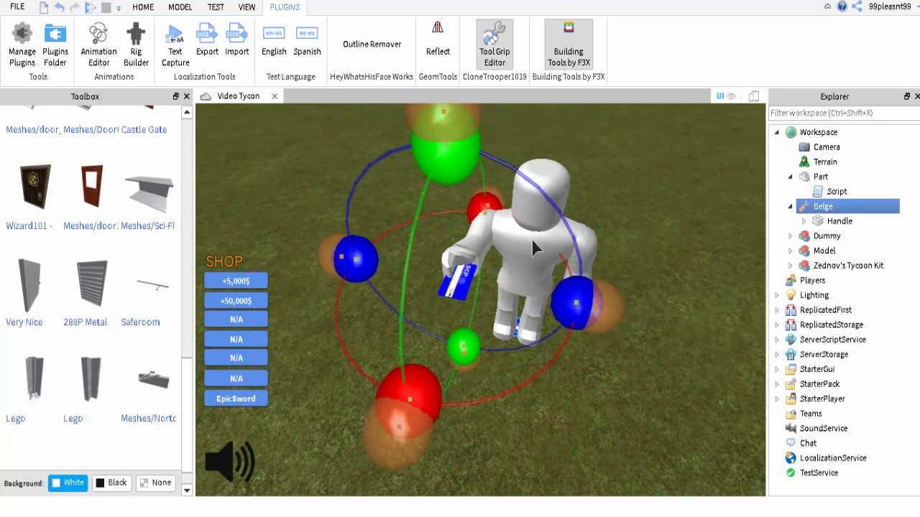
left_click(496, 72)
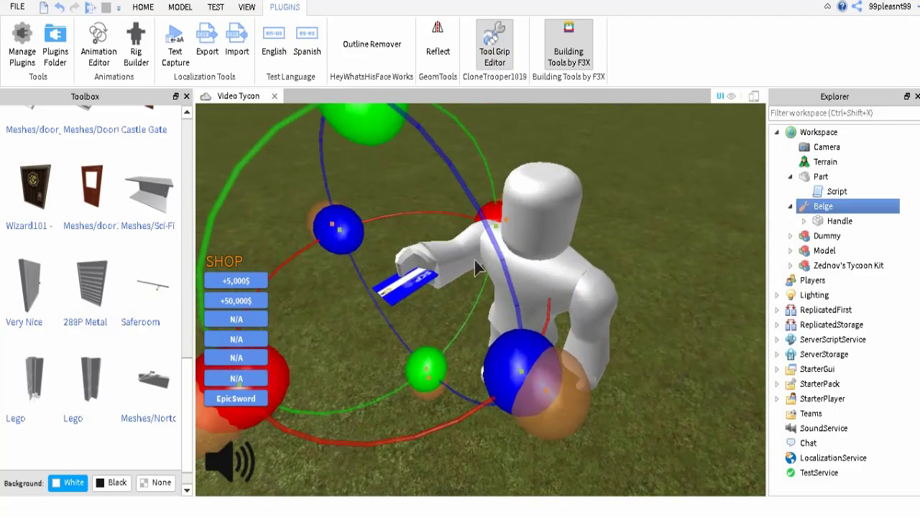
scroll(432, 280, "down", 5)
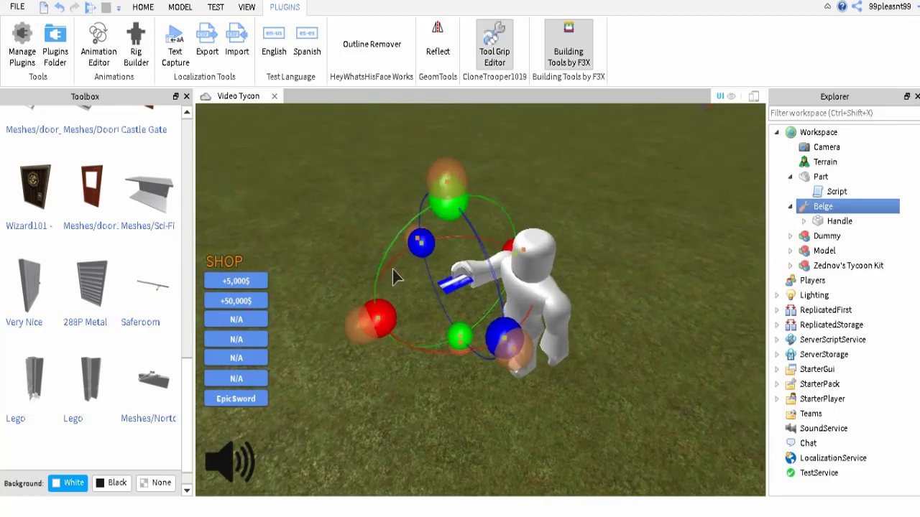
scroll(392, 280, "up", 5)
scroll(510, 167, "down", 2)
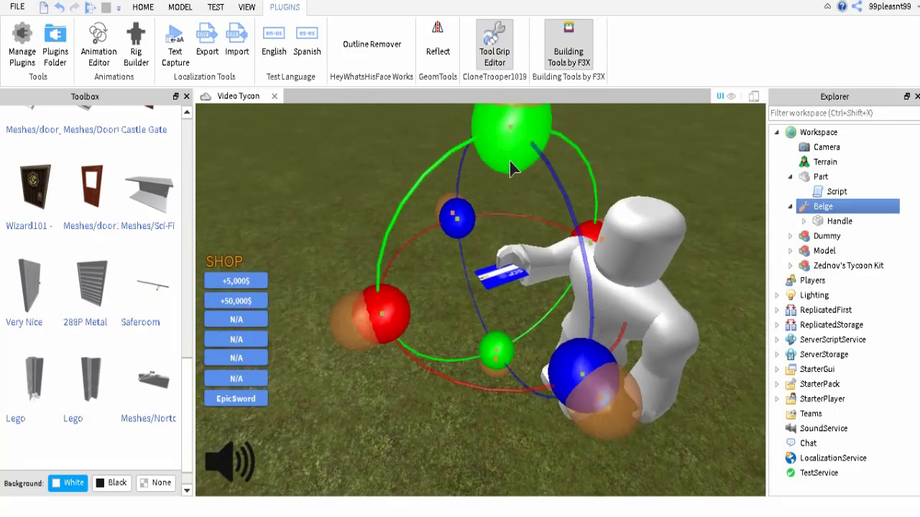
left_click_drag(510, 167, 535, 241)
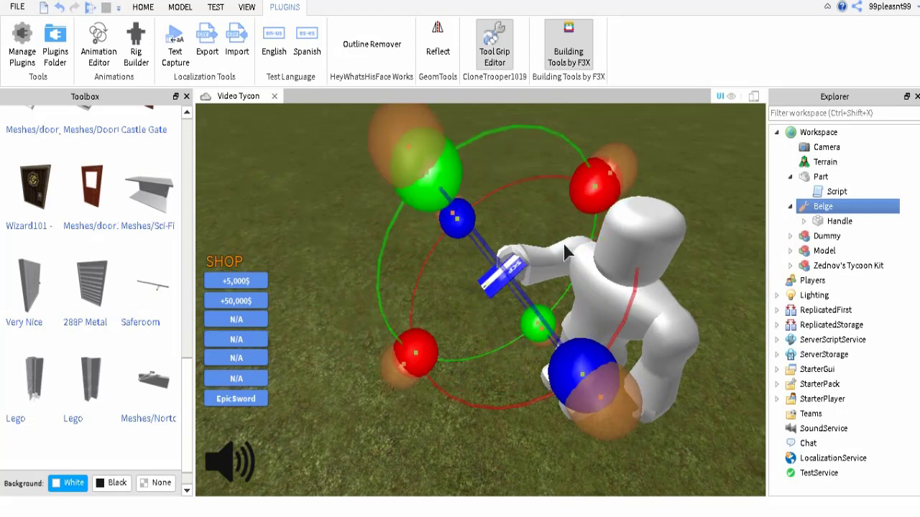
left_click(143, 7)
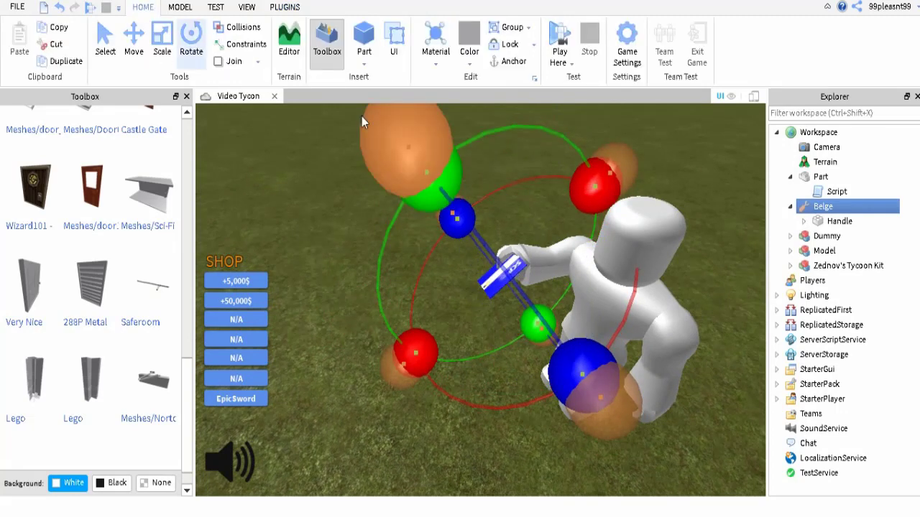
Collapse the Belge tool and move it into StarterPack beside RPG-7.
left_click(790, 207)
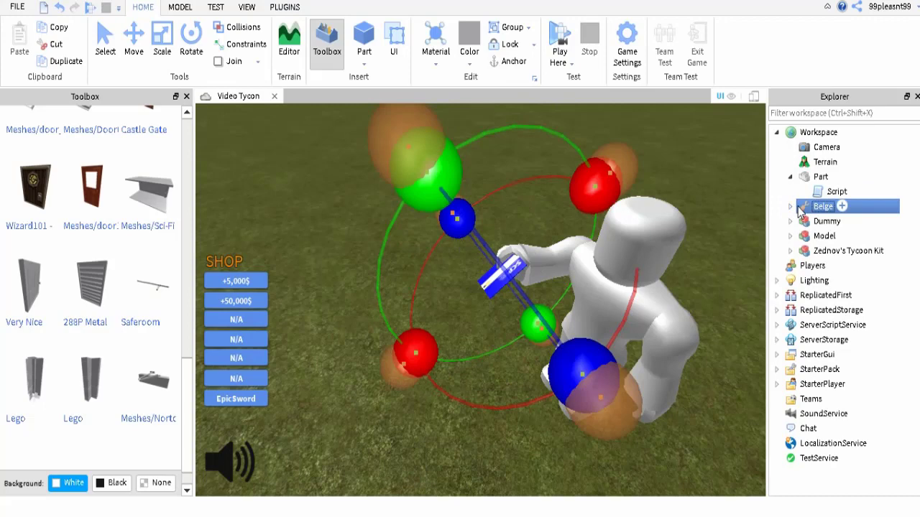
left_click_drag(800, 207, 801, 370)
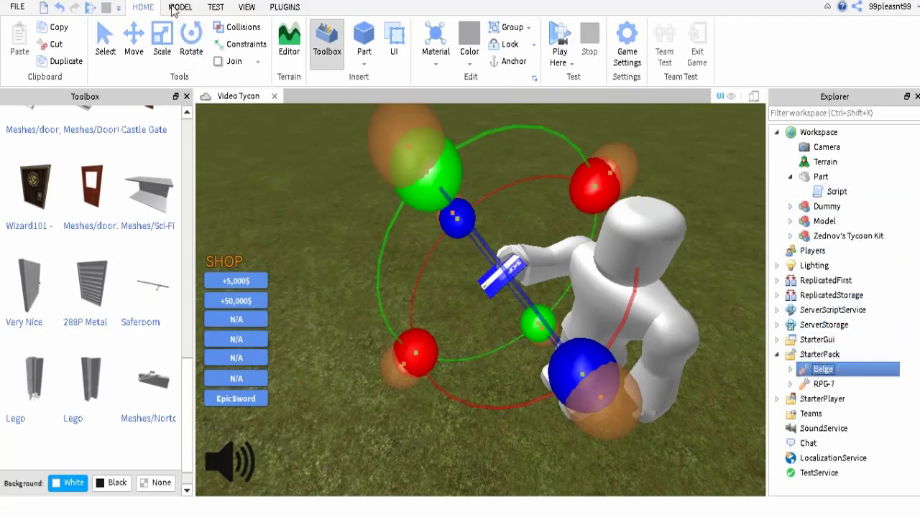
mouse_move(517, 180)
right_mouse_down()
mouse_move(575, 178)
mouse_move(551, 223)
right_mouse_up()
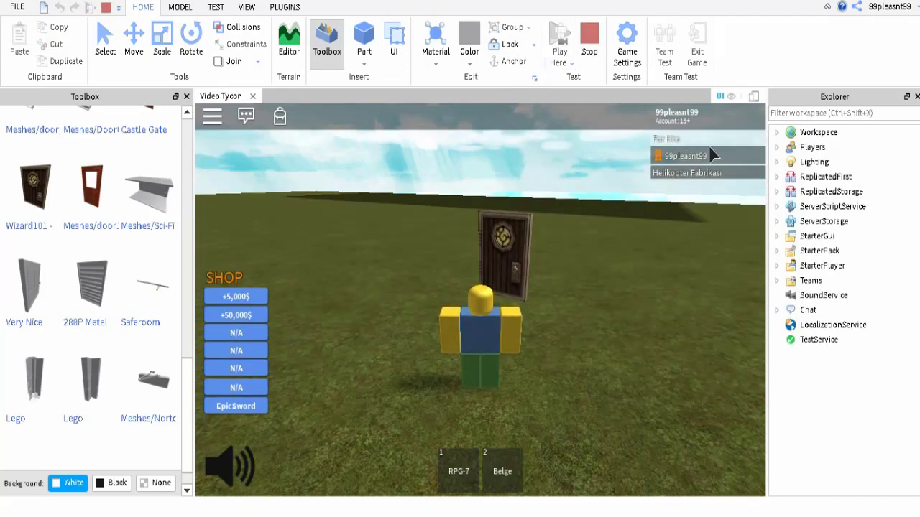
Walk the character into the door without the keycard, knocking it over.
key("a")
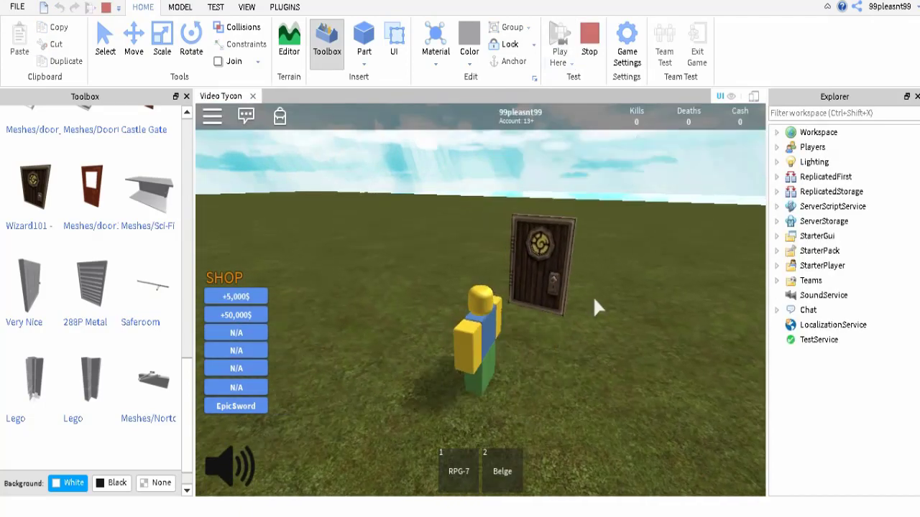
key("w")
scroll(568, 320, "down", 3)
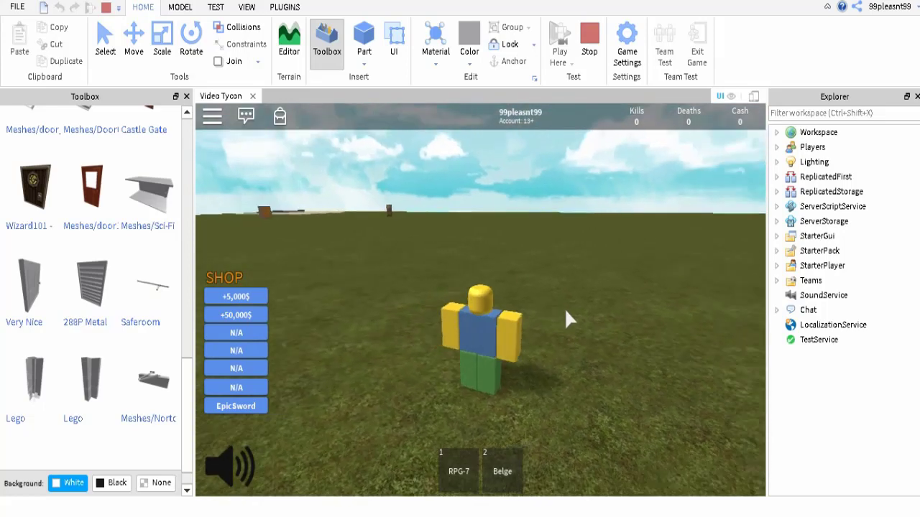
scroll(567, 320, "down", 5)
scroll(567, 320, "down", 3)
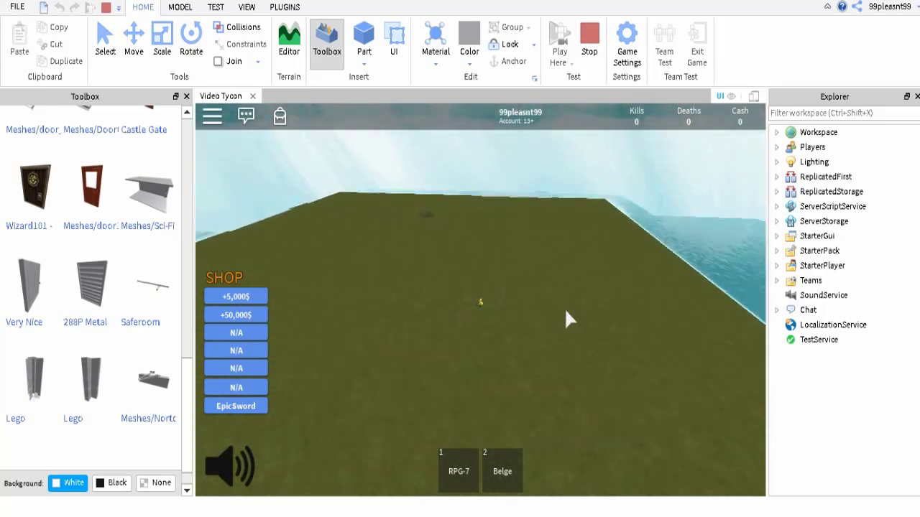
right_click_drag(568, 320, 568, 320)
scroll(568, 320, "up", 5)
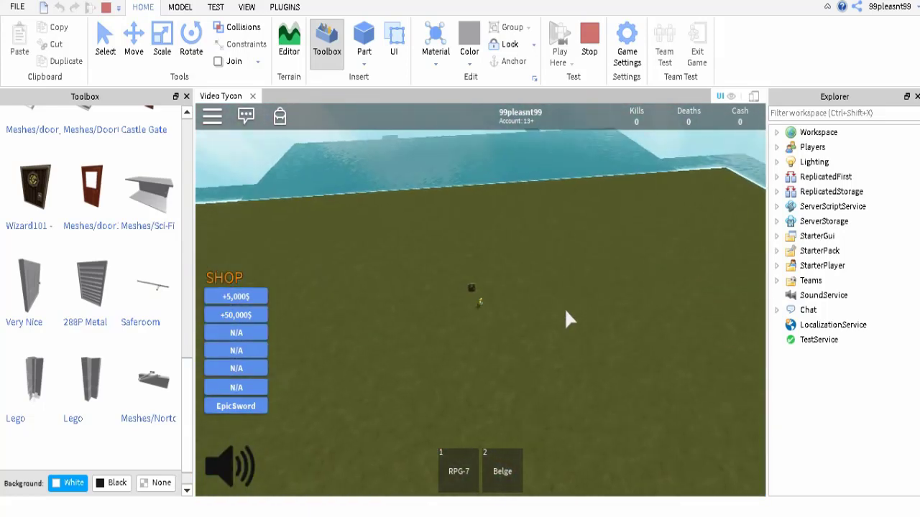
scroll(568, 320, "up", 5)
scroll(567, 320, "up", 3)
key("w")
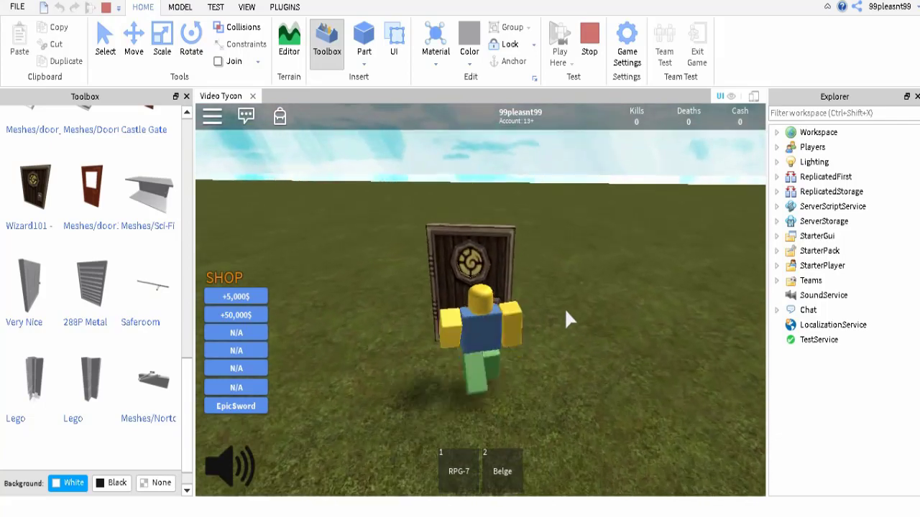
right_click_drag(564, 319, 564, 320)
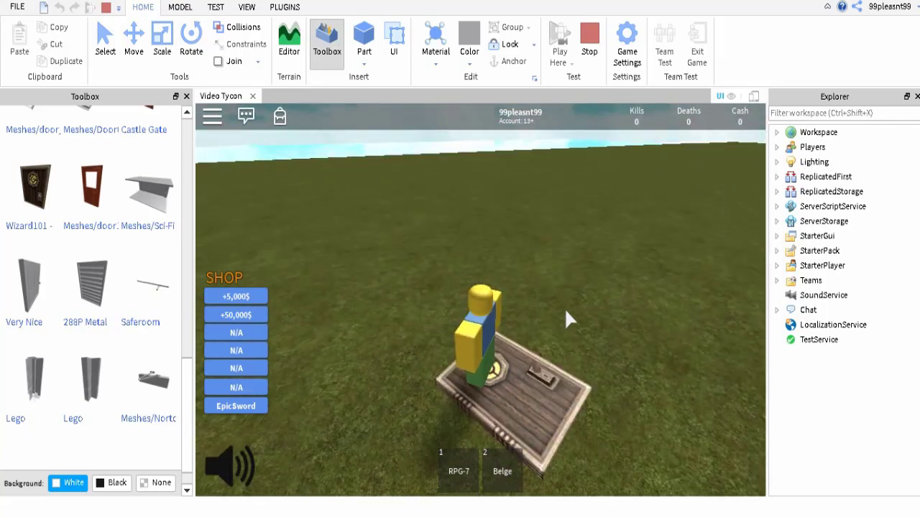
key("d")
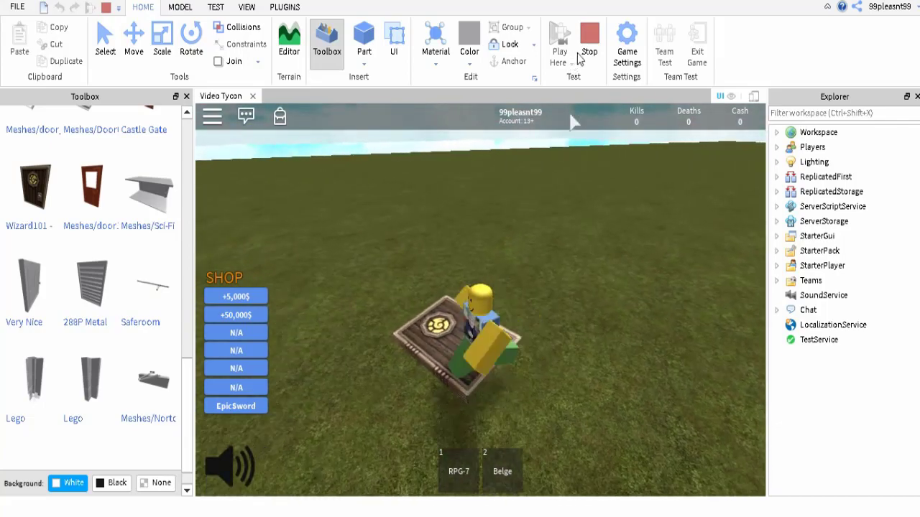
Stop the play-test, select the door Part, and start a new play-test.
left_click(589, 47)
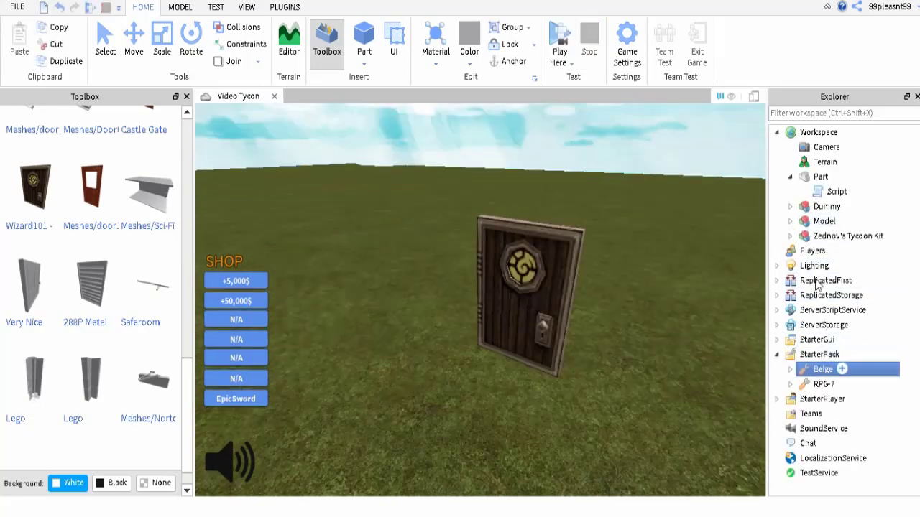
left_click(799, 178)
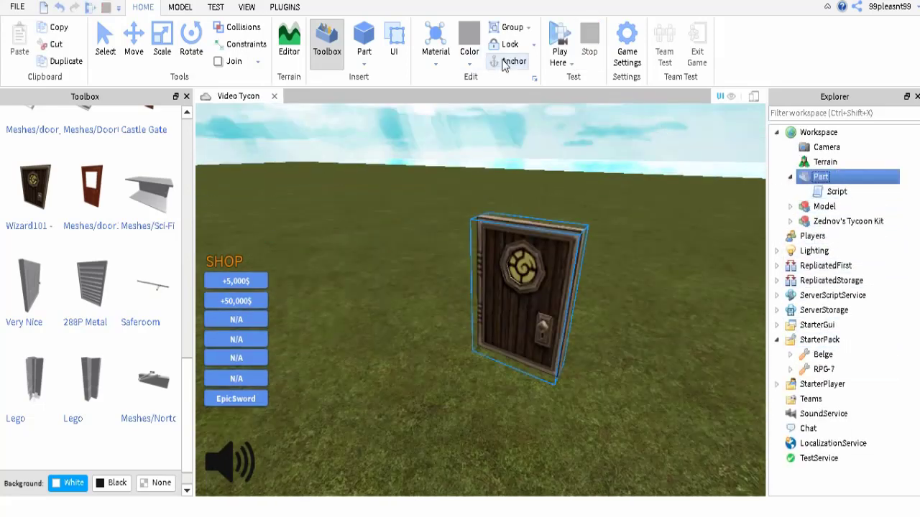
left_click(565, 36)
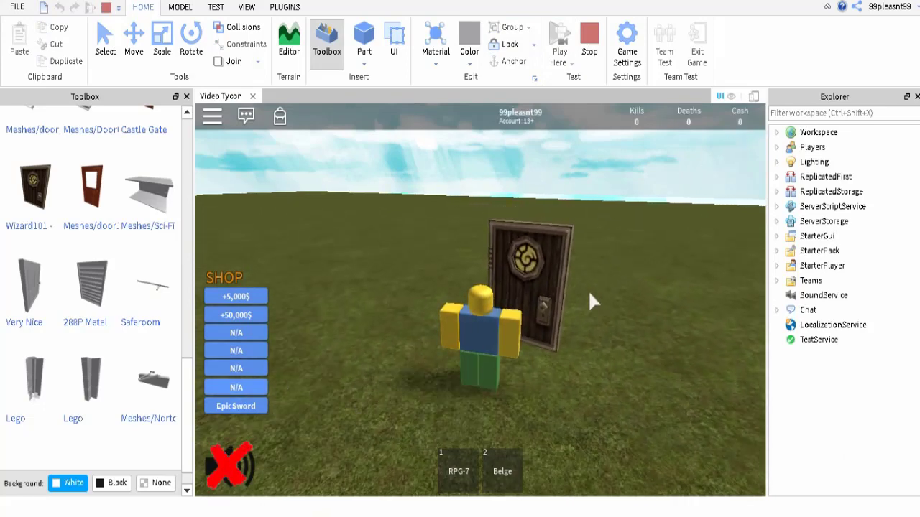
Equip the Belge keycard and walk through the door as it fades open.
right_click_drag(603, 217, 616, 248)
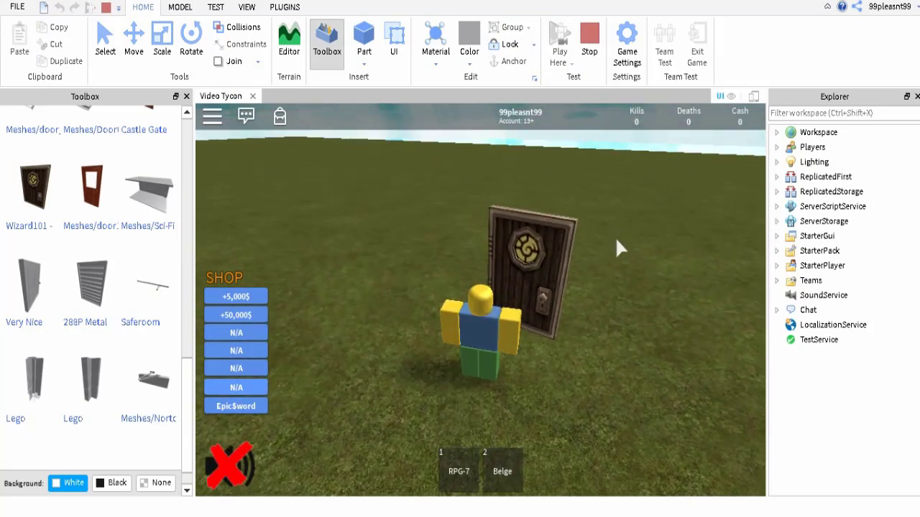
key("w")
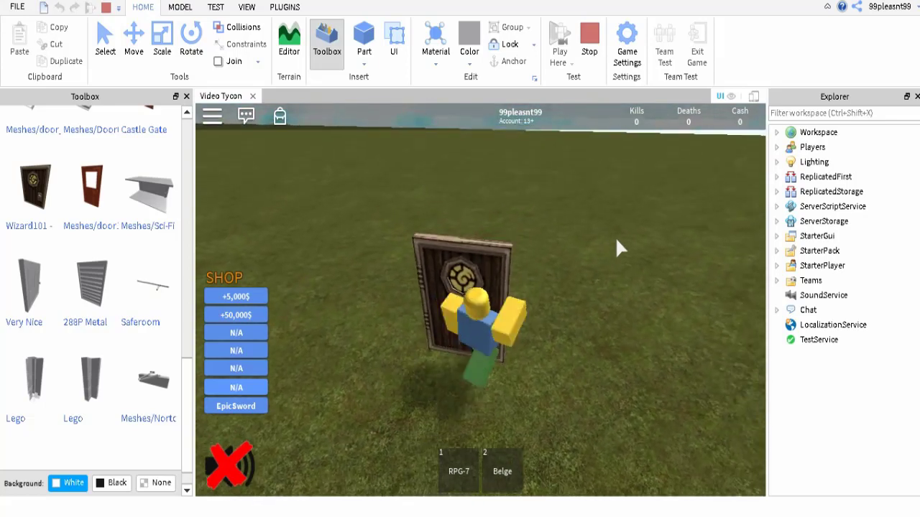
key("d")
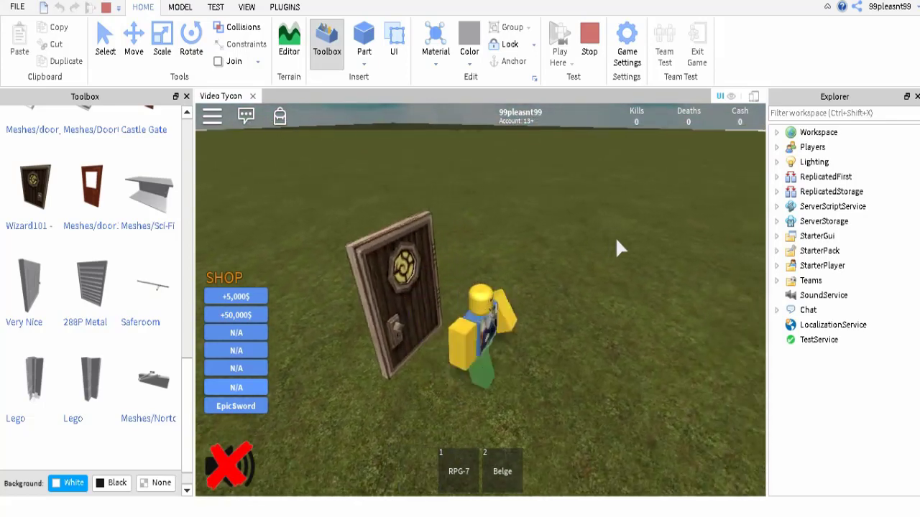
key("w")
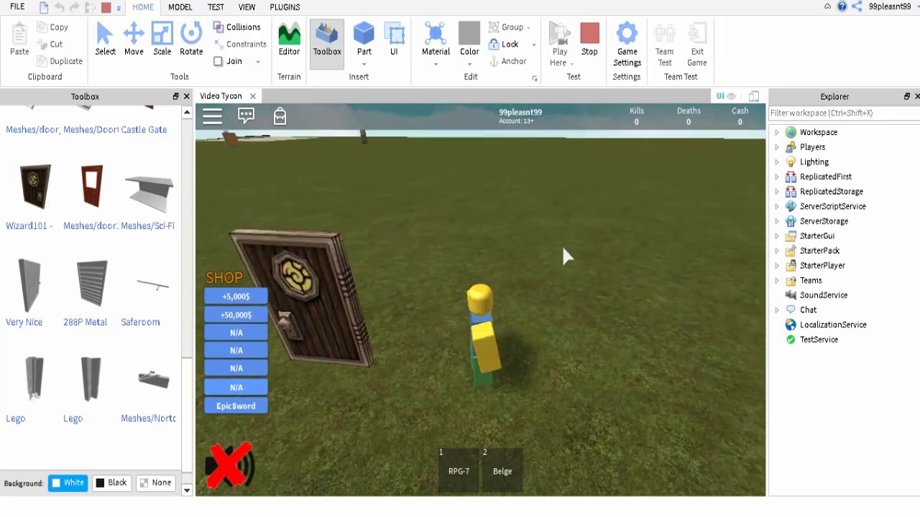
key("2")
key("s")
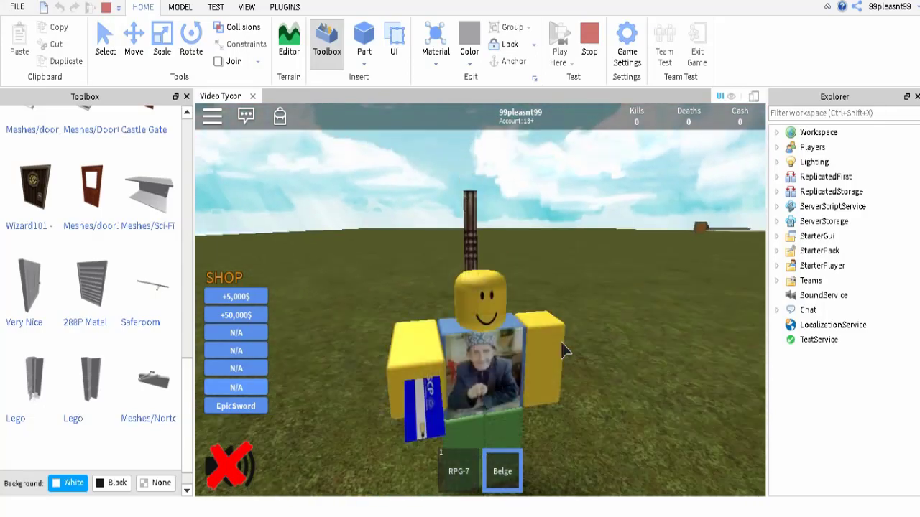
key("w")
key("s")
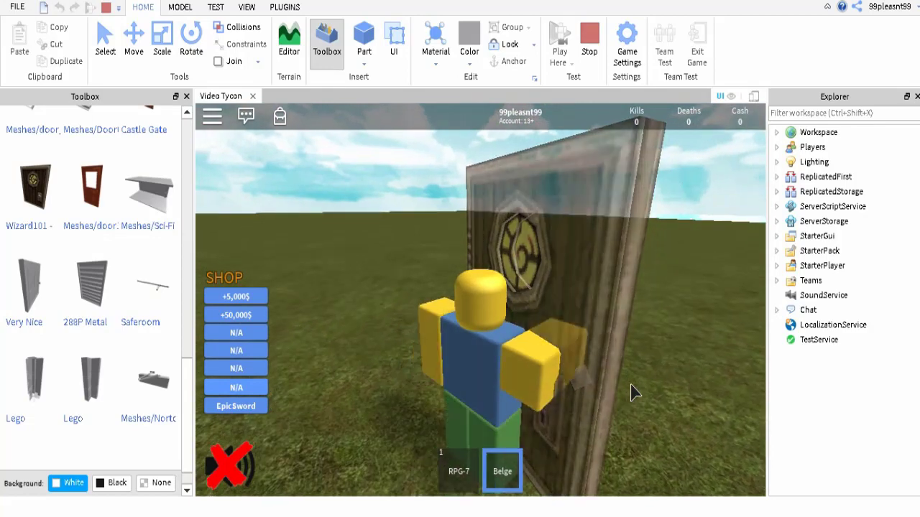
key("2")
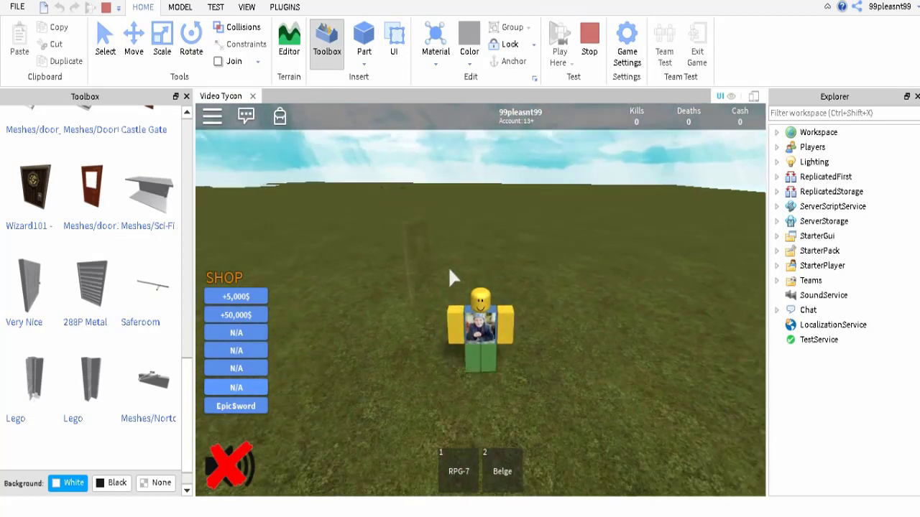
Approach the door without the keycard, then re-equip Belge and walk into the door.
key("w")
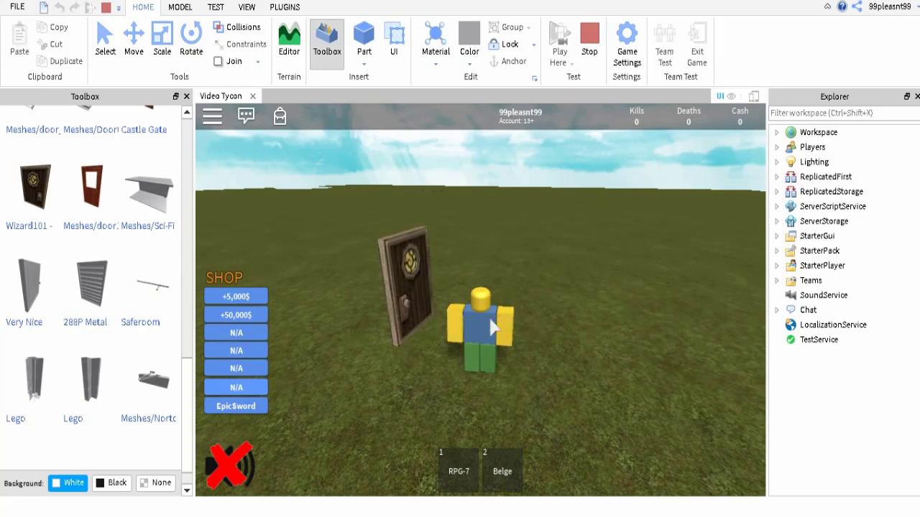
key("a")
key("d")
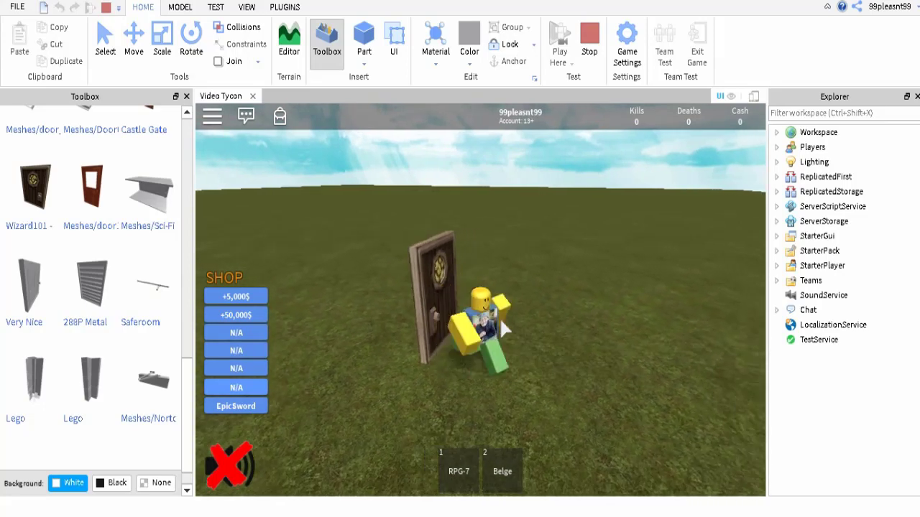
key("2")
key("2")
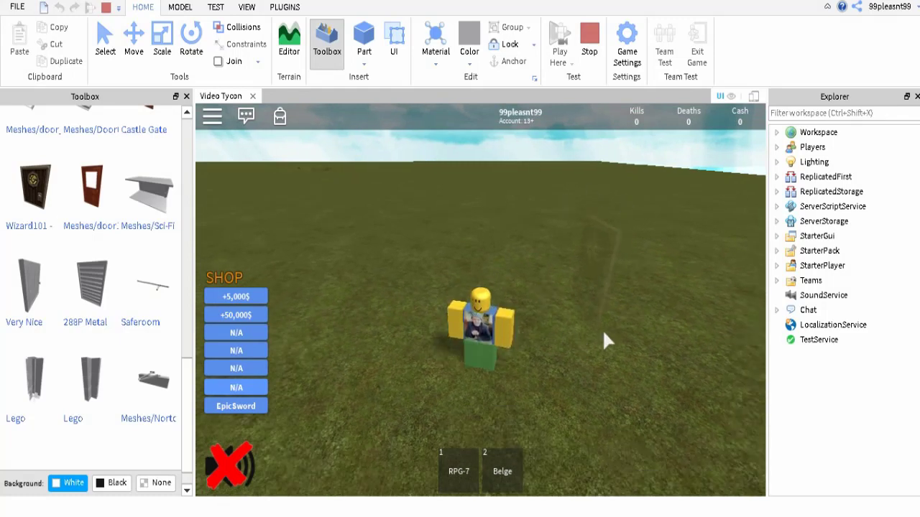
key("w")
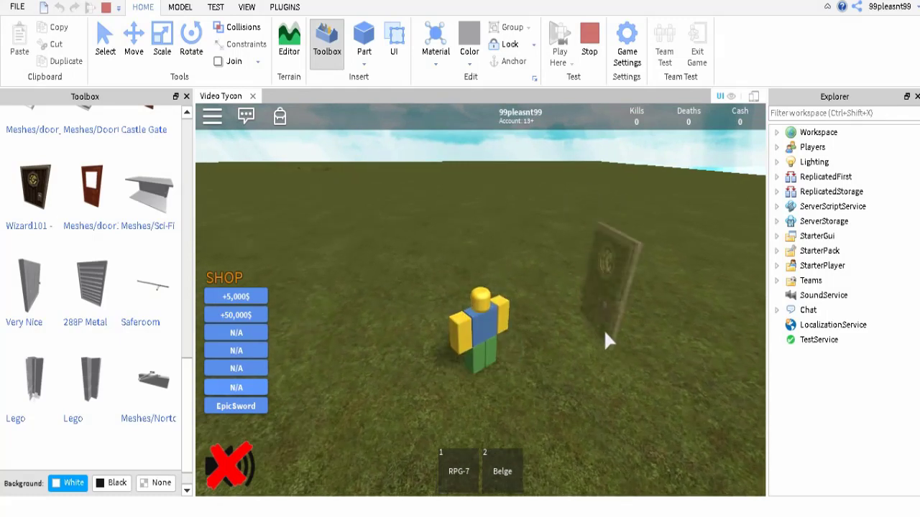
key("d")
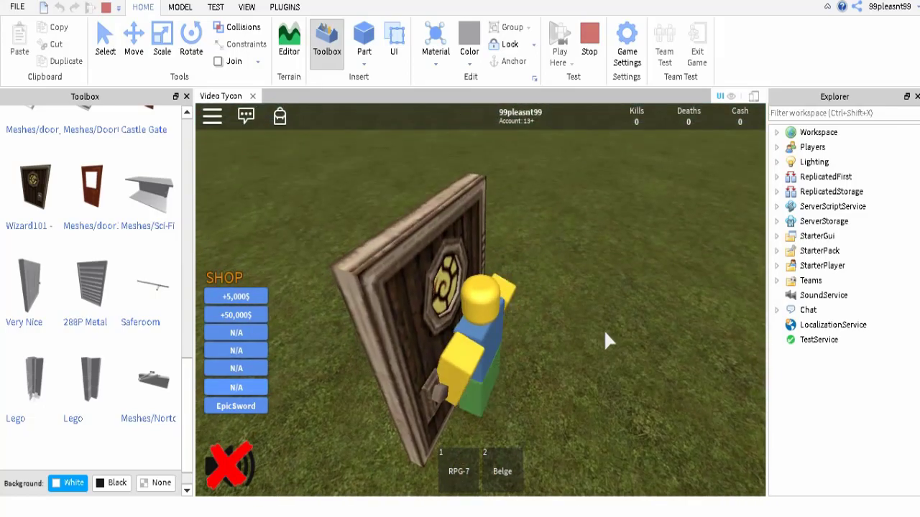
key("w")
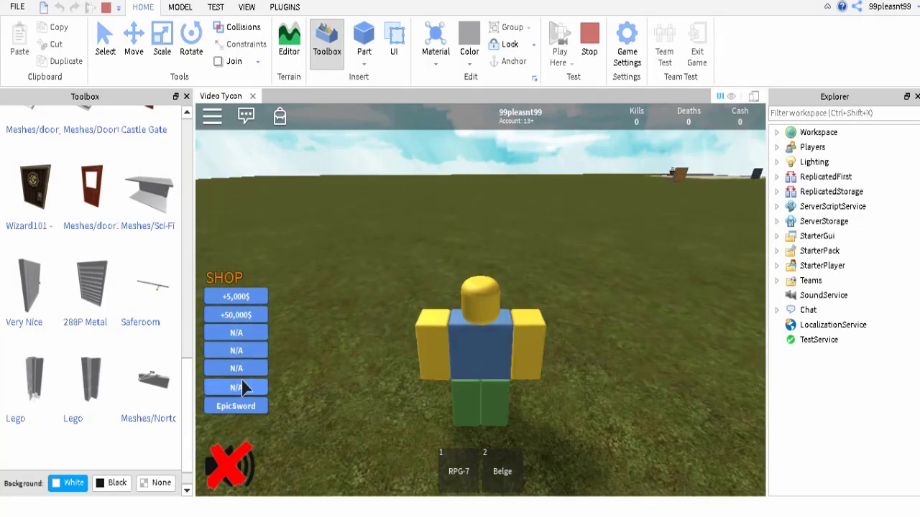
Test-buy the EpicSword, equip it from slot 3 and swing it.
left_click(247, 406)
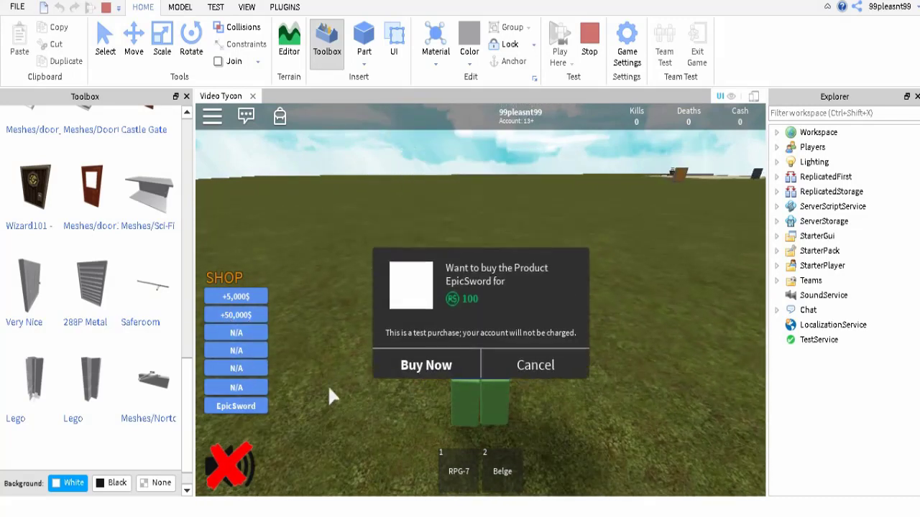
left_click(447, 362)
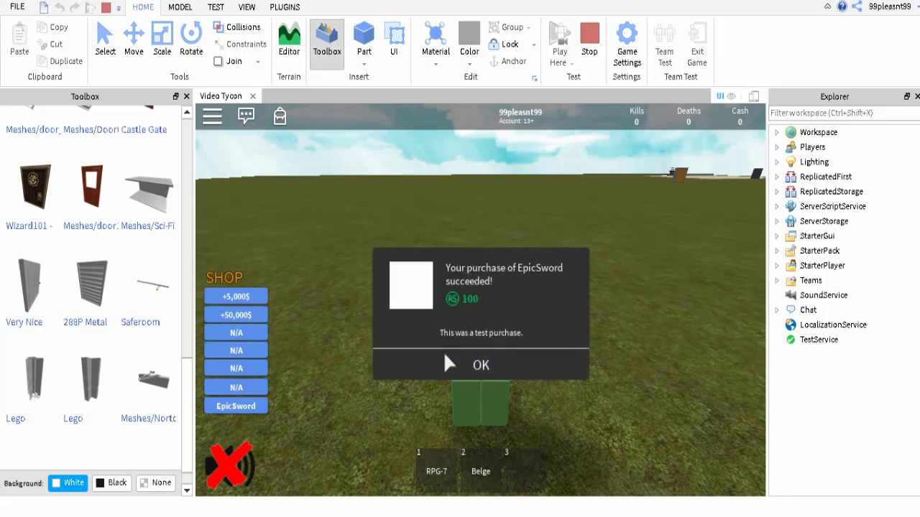
left_click(444, 354)
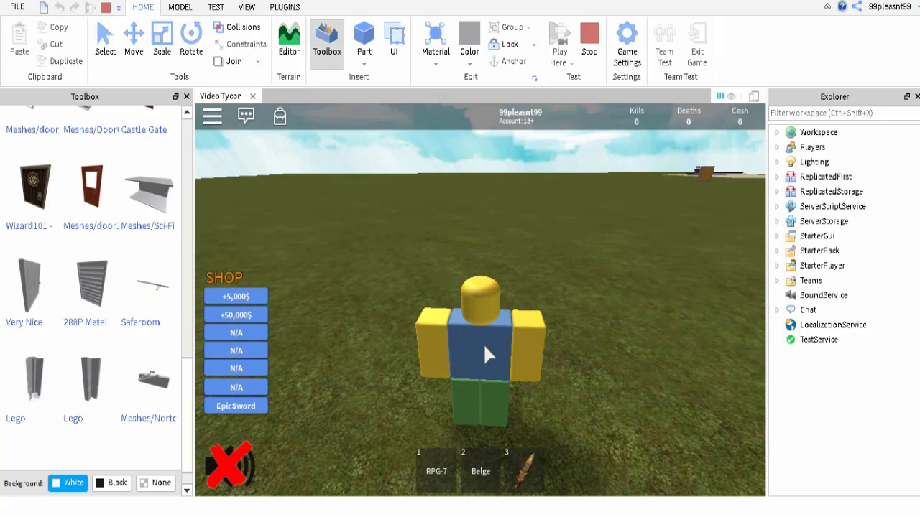
key("3")
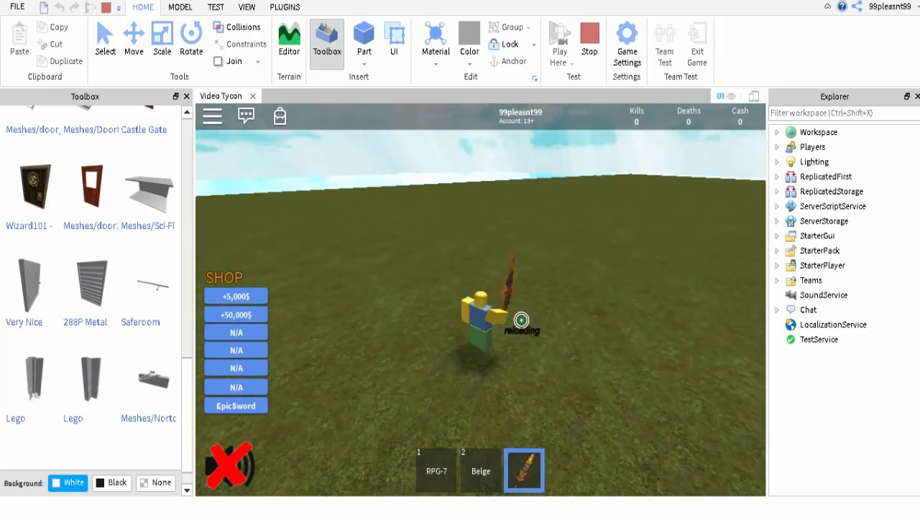
left_click(519, 319)
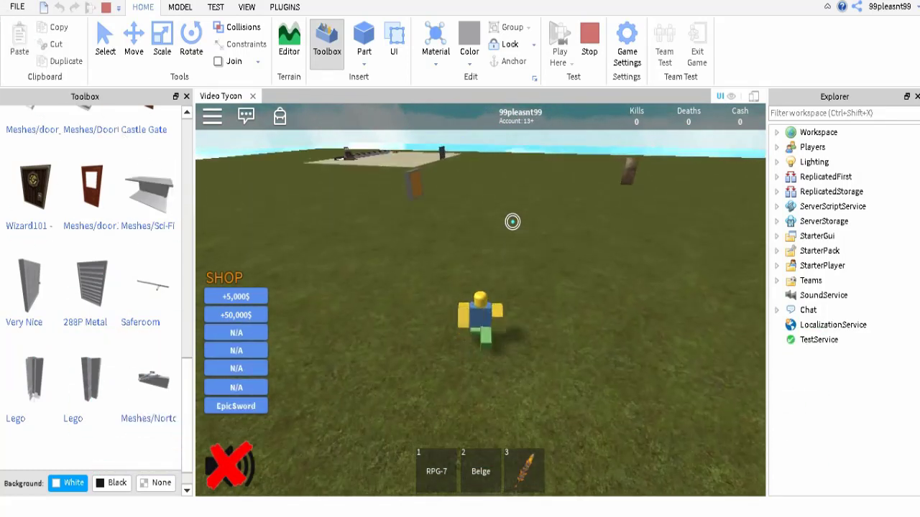
right_click_drag(489, 231, 521, 330)
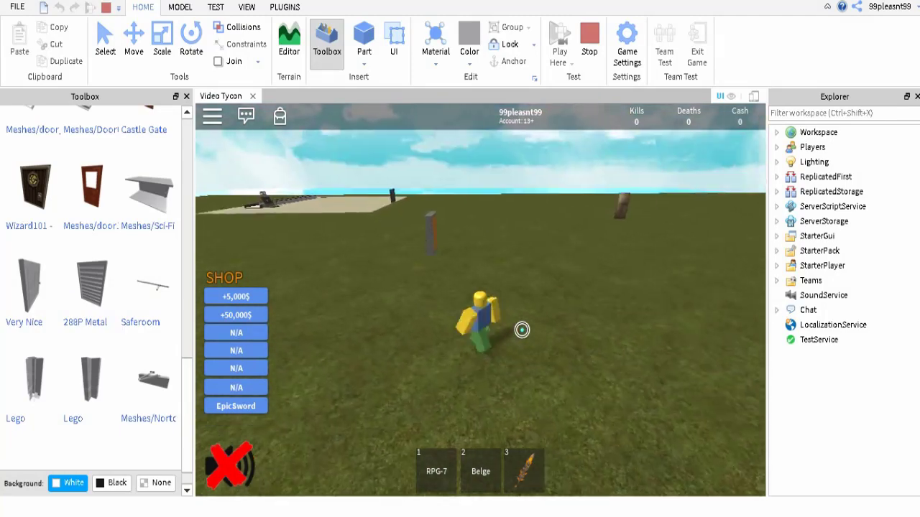
Walk to the weapon wall, pick up a second AK, equip it from slot 5 and fire.
scroll(522, 330, "up", 5)
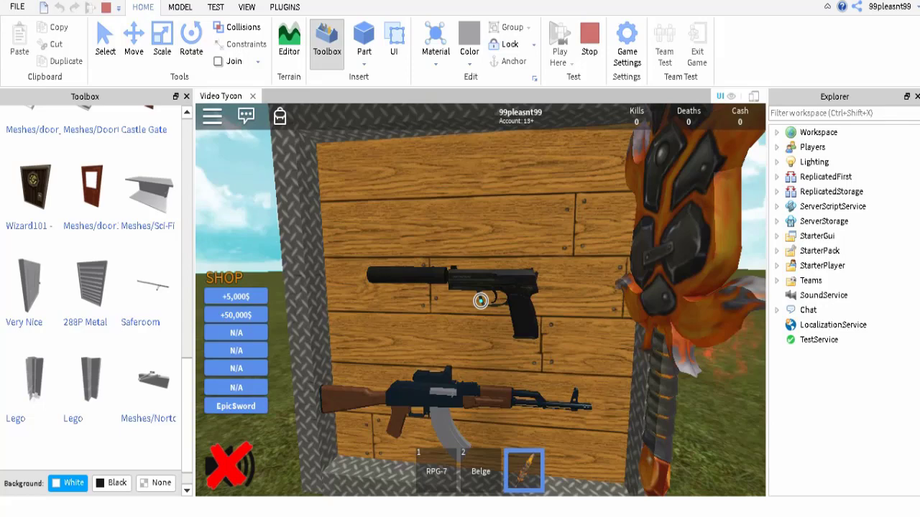
scroll(480, 301, "down", 5)
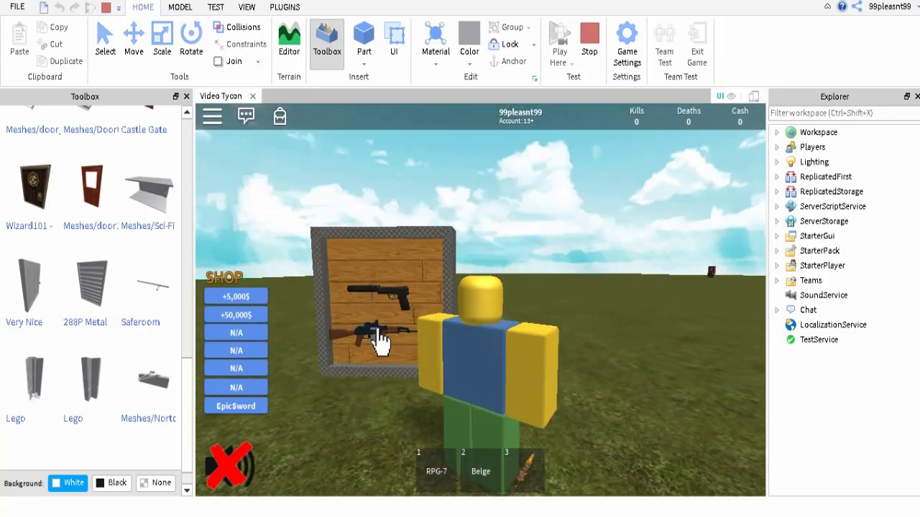
key("w")
scroll(480, 297, "up", 3)
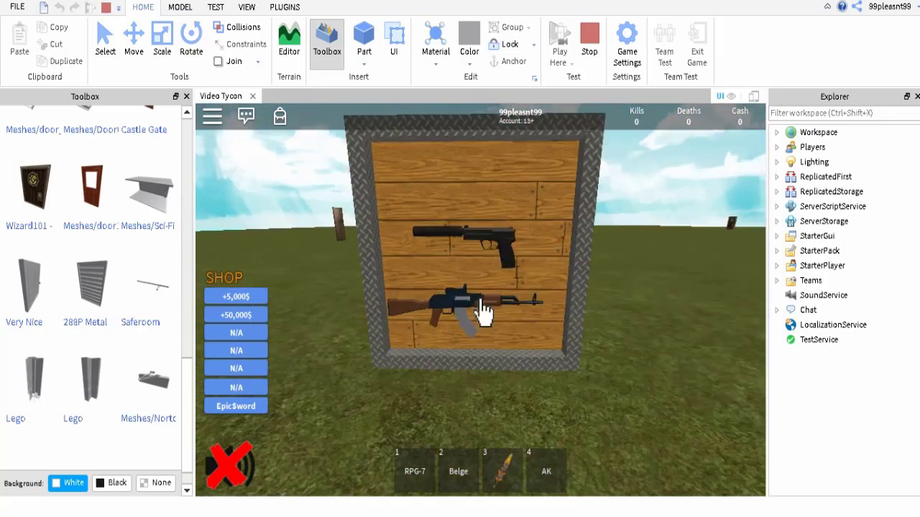
scroll(483, 310, "down", 3)
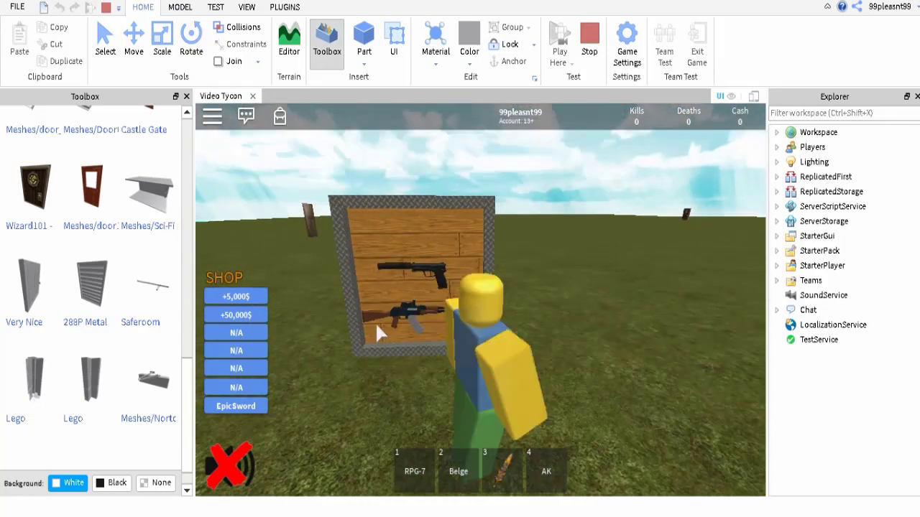
left_click(413, 324)
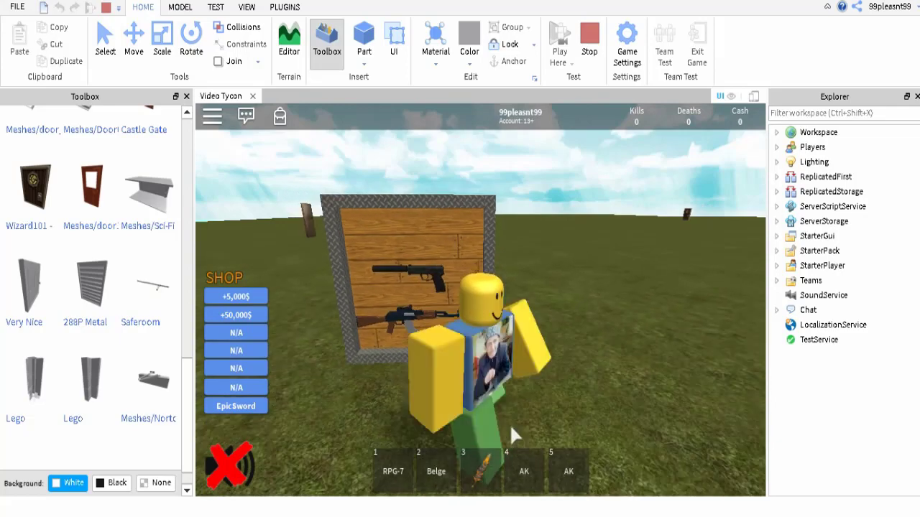
key("5")
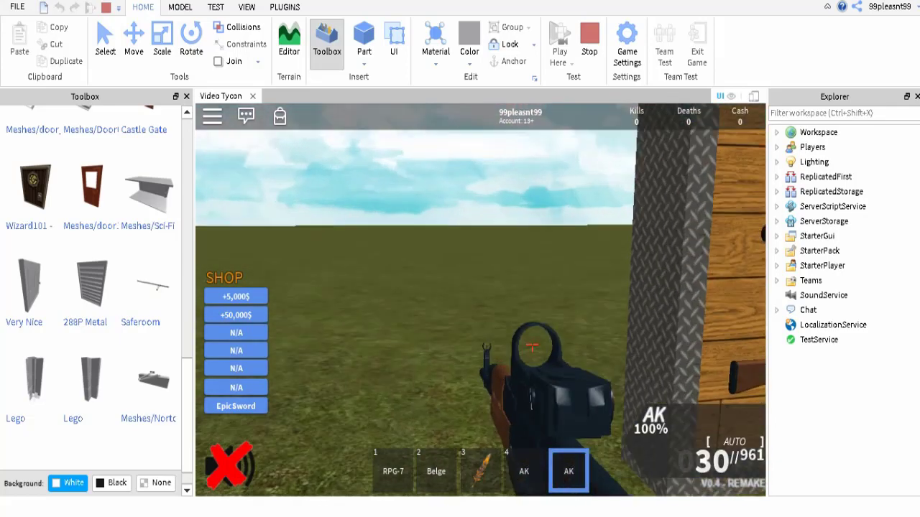
left_click(480, 297)
key("5")
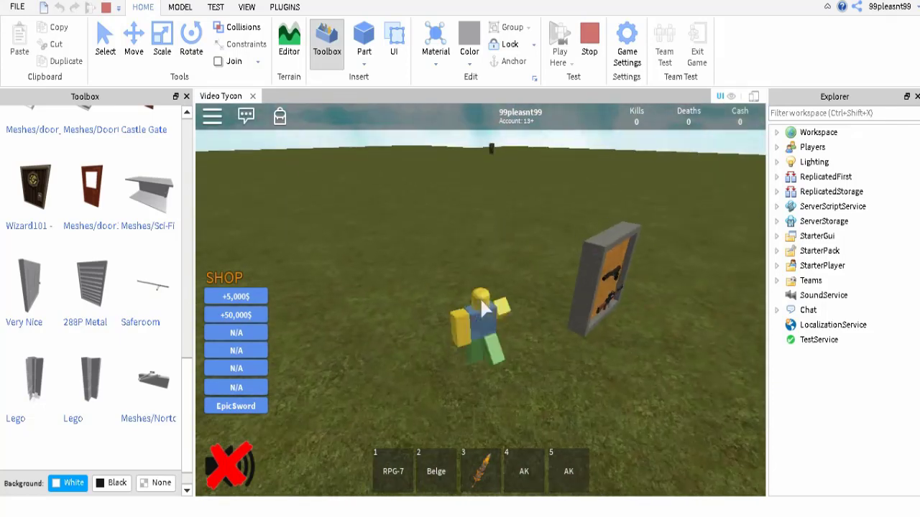
key("w")
right_click_drag(481, 308, 471, 301)
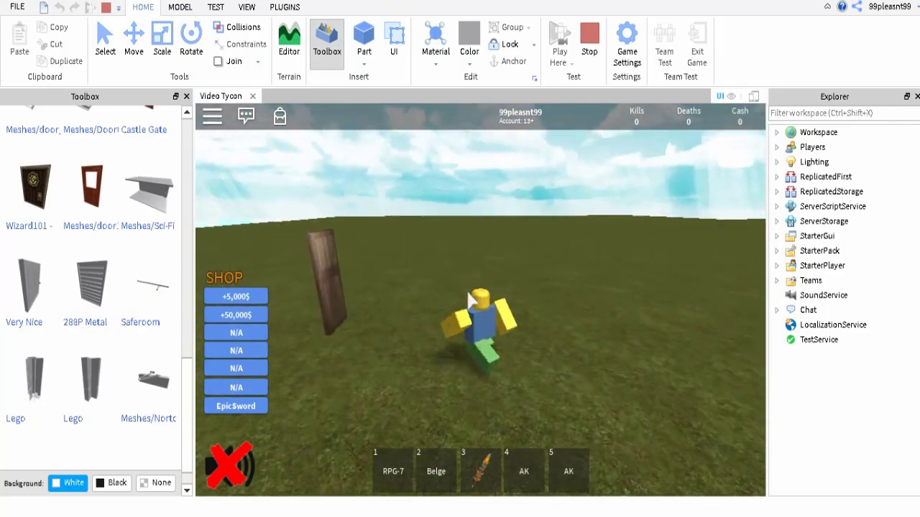
key("2")
key("2")
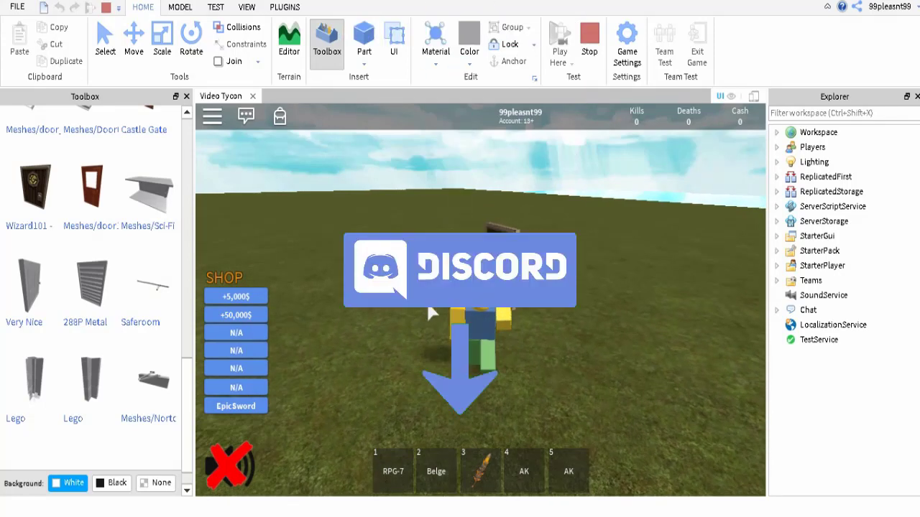
key("2")
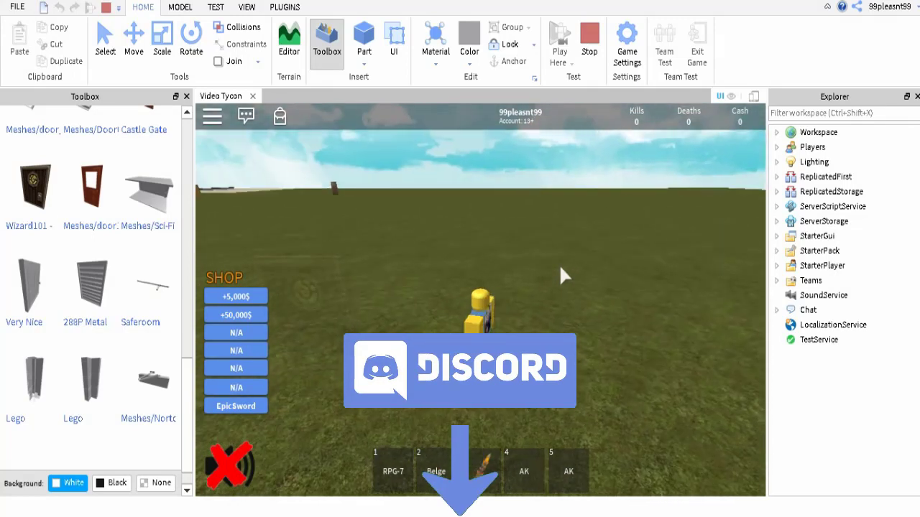
key("s")
key("a")
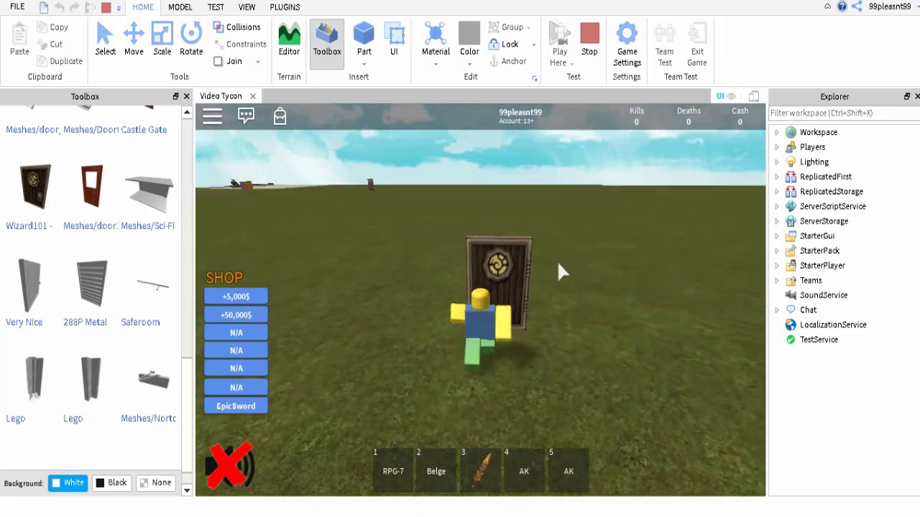
key("d")
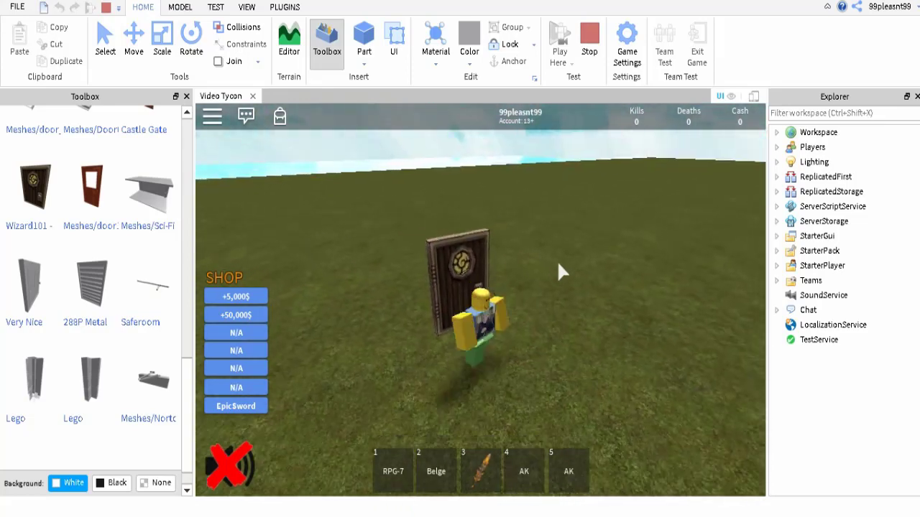
key("d")
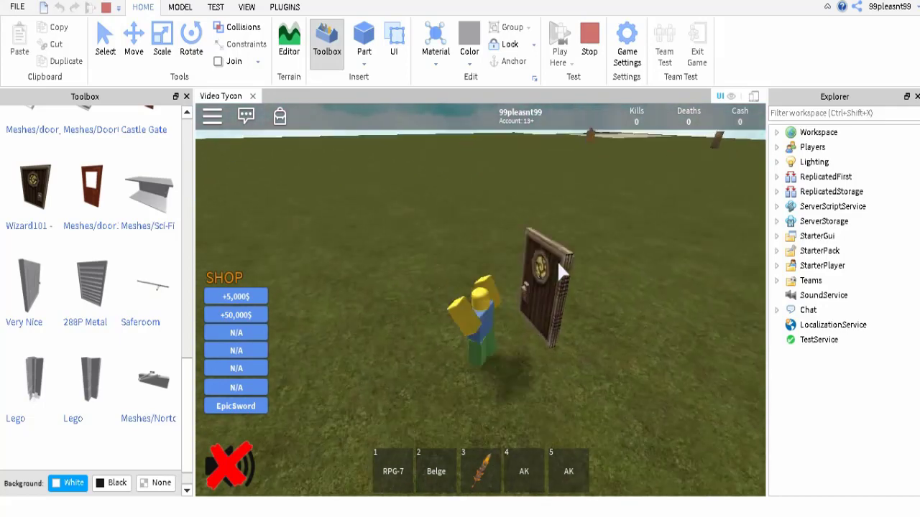
key("d")
key("2")
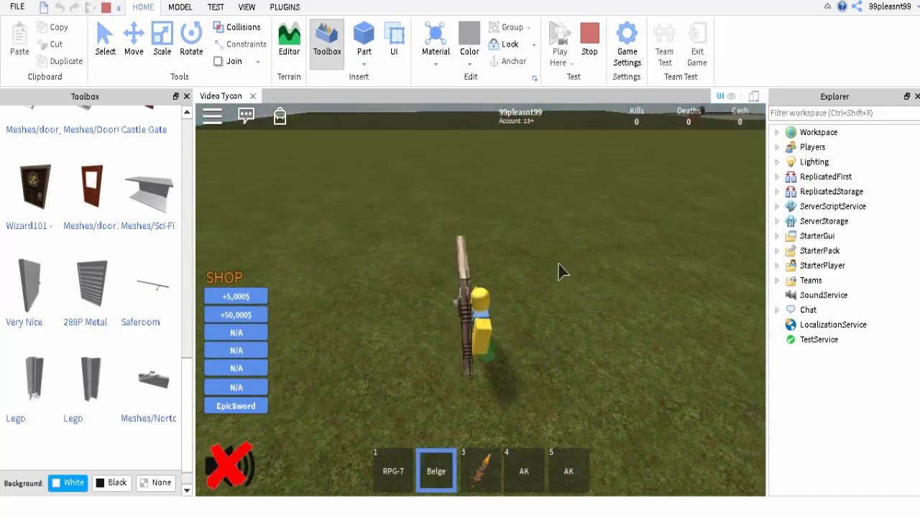
key("2")
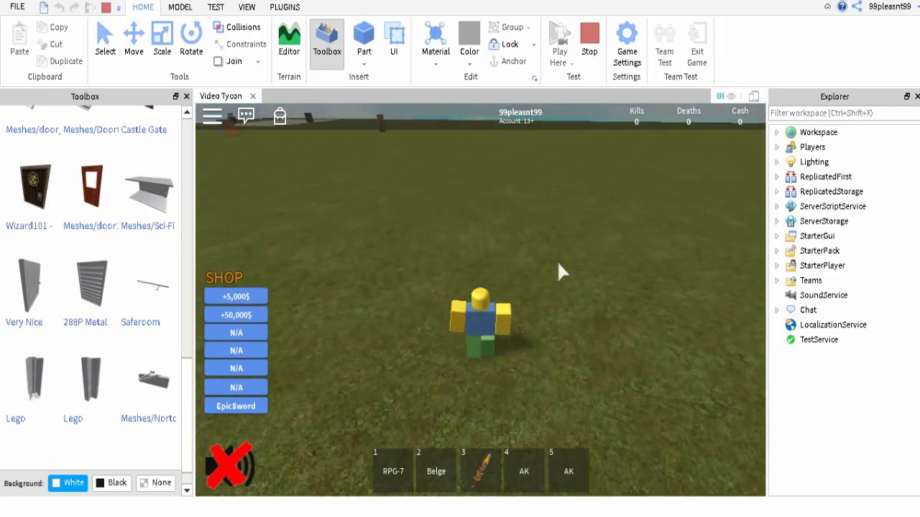
key("s")
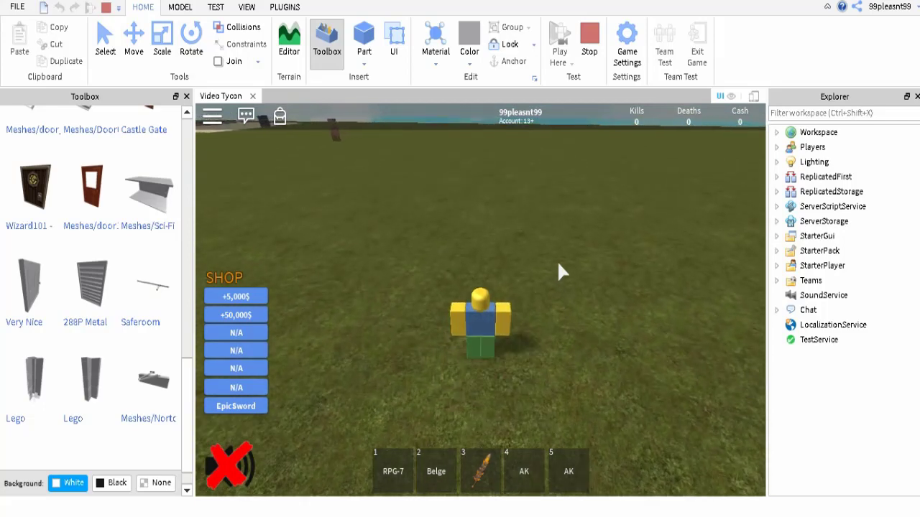
key("w")
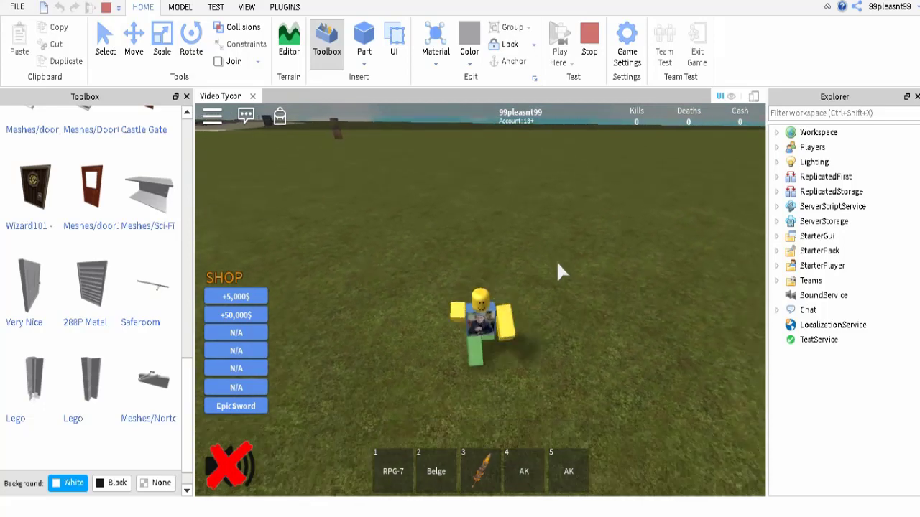
key("Left")
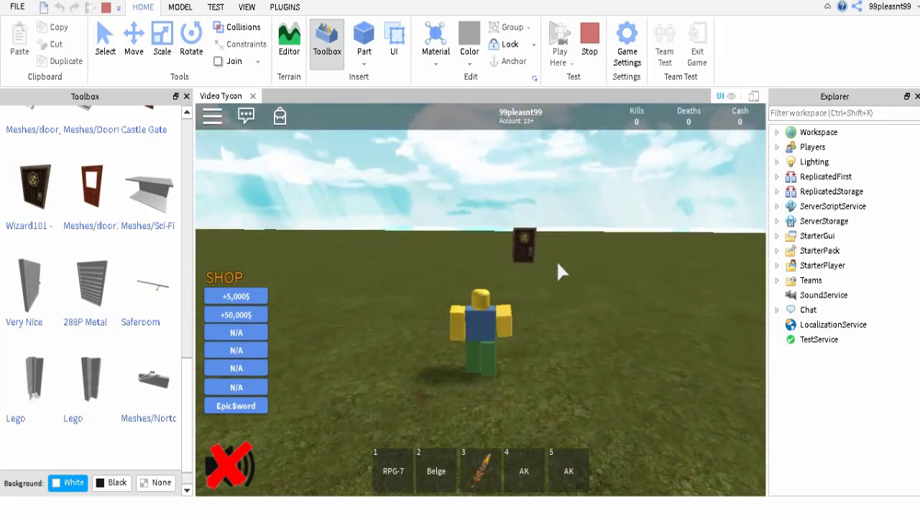
Test-buy the +50,000$ pack and dismiss the success message, bringing Cash to 50.0K+.
left_click(243, 317)
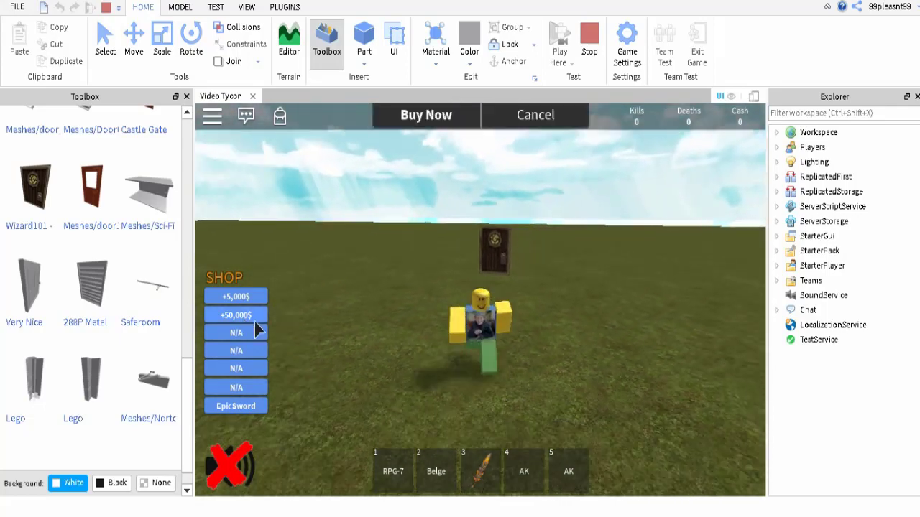
left_click(404, 360)
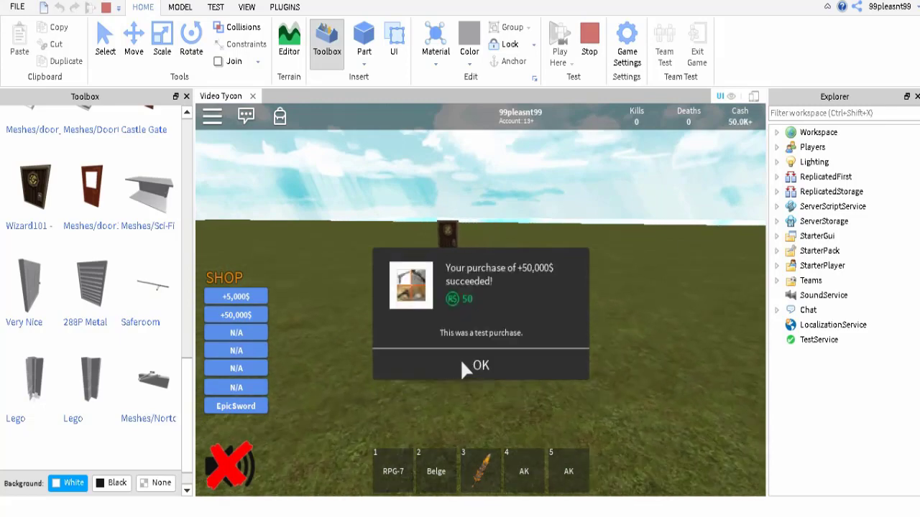
left_click(462, 363)
scroll(715, 301, "up", 3)
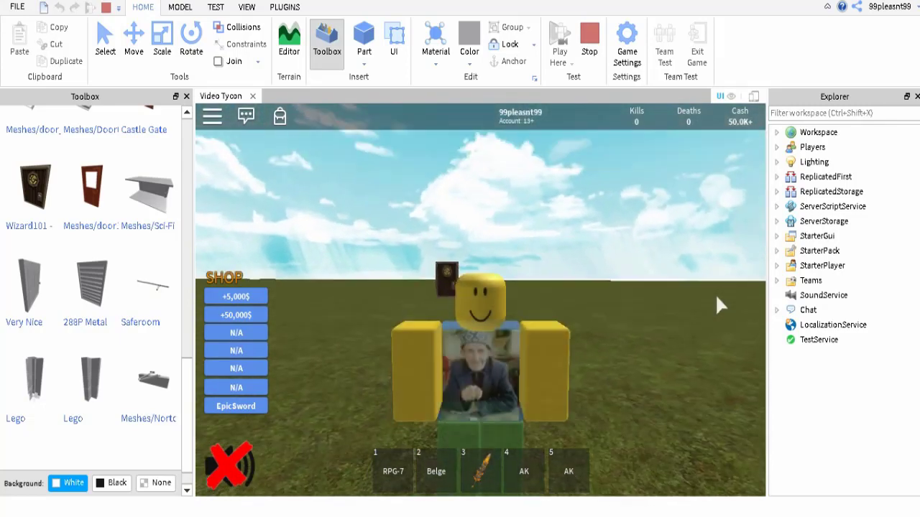